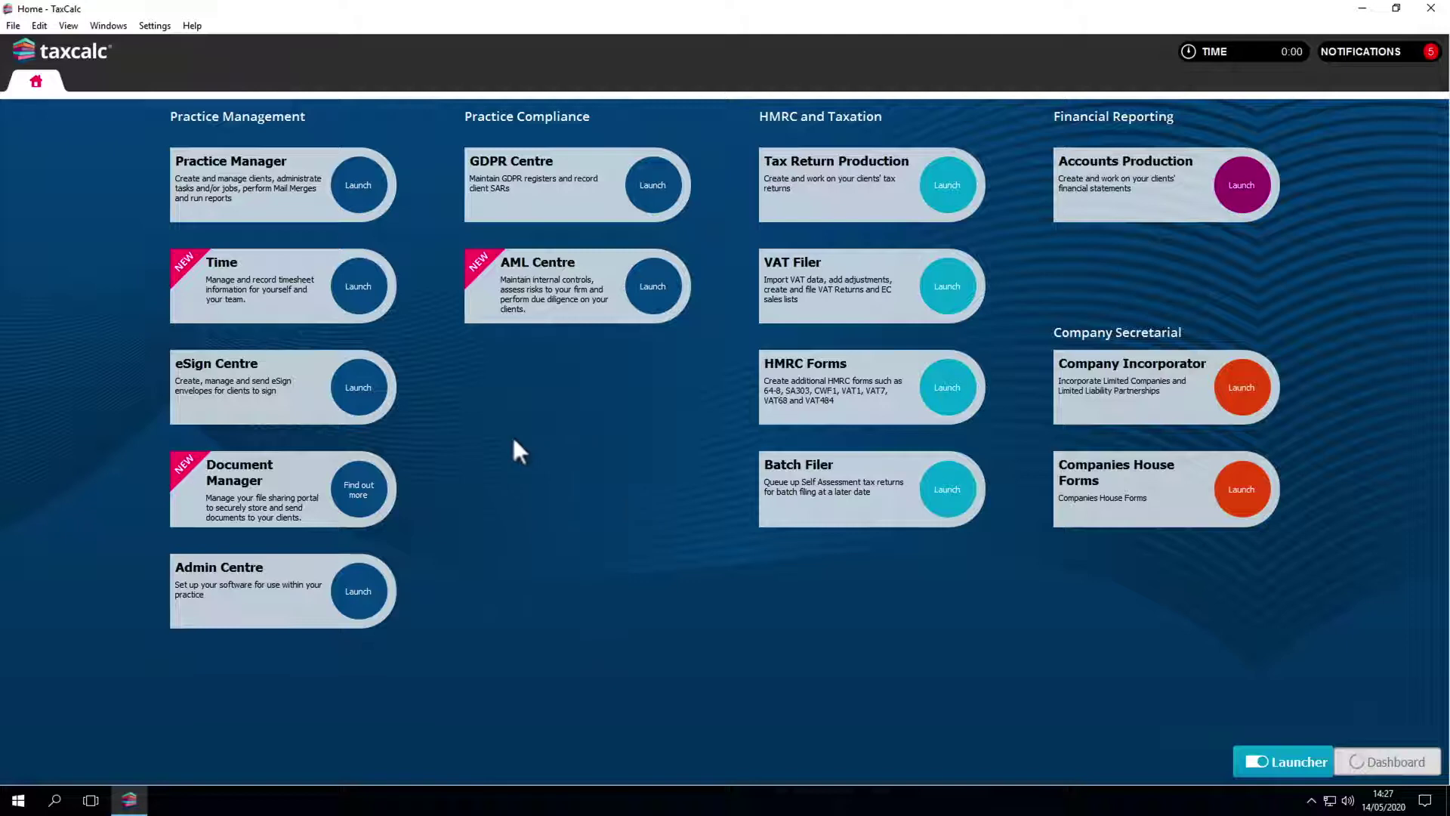
Step: Open the ABBO01 client record at its Abbott Electrics business details page
click(364, 198)
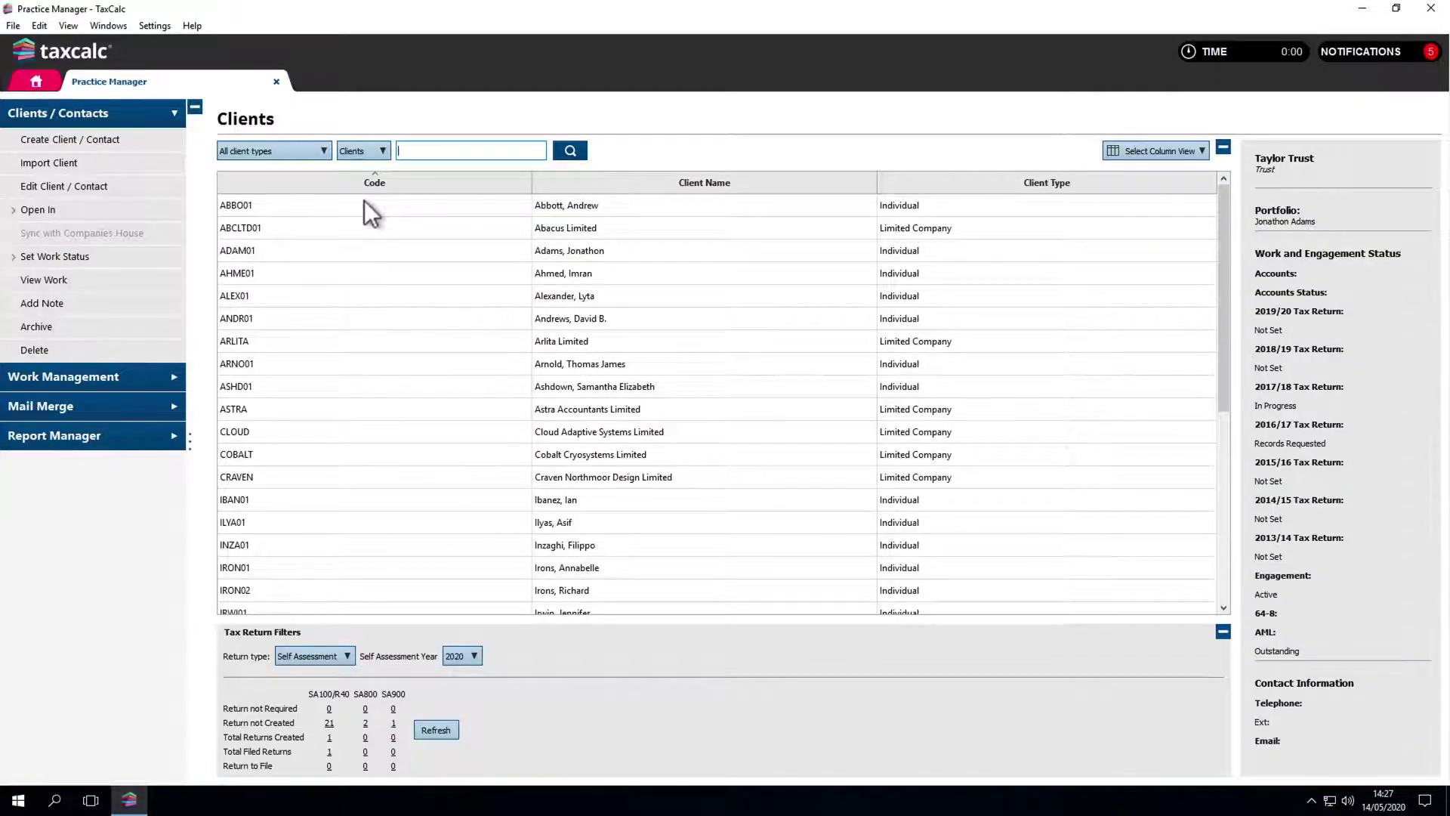
double_click(364, 201)
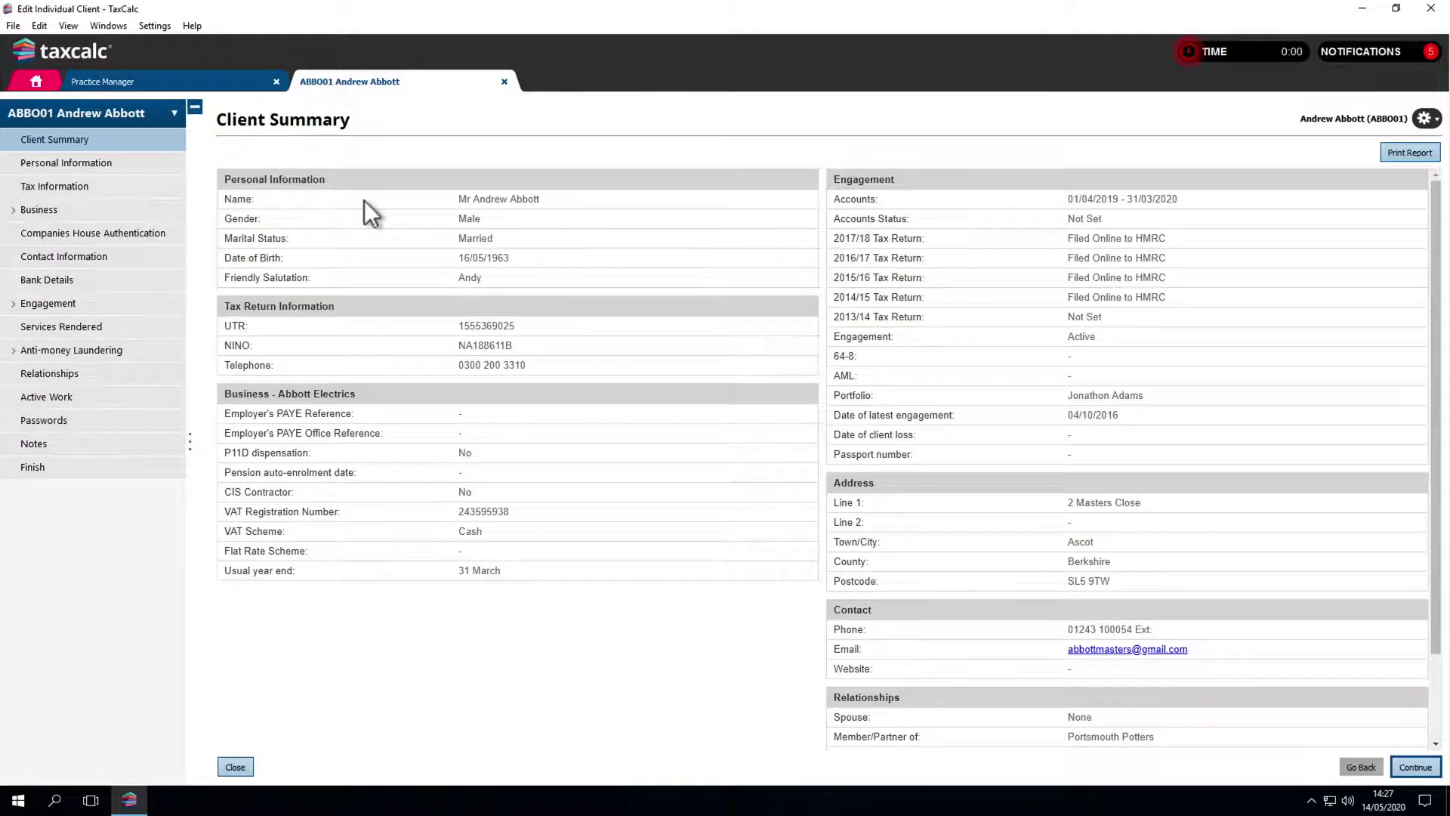
click(170, 212)
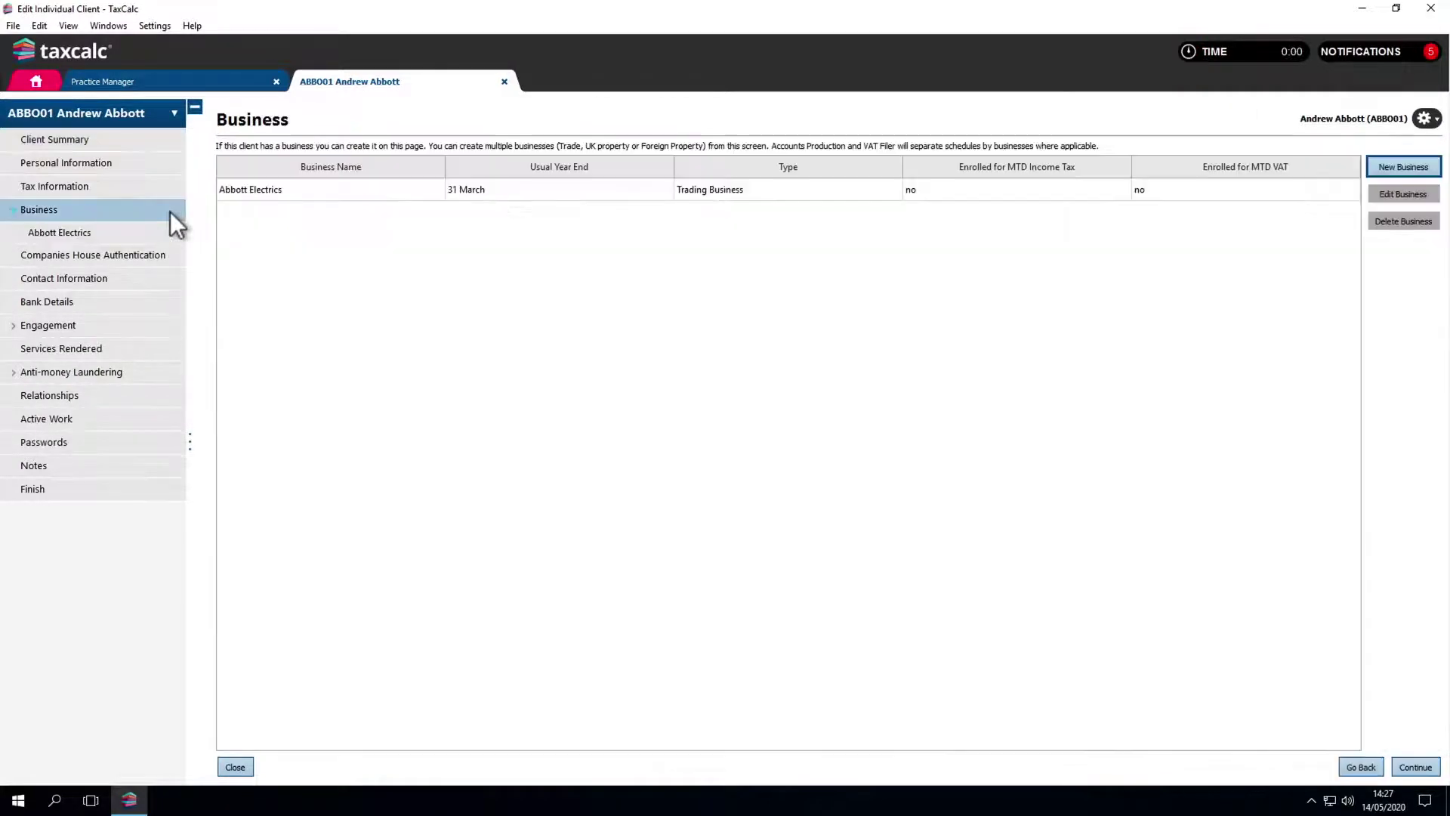
click(169, 232)
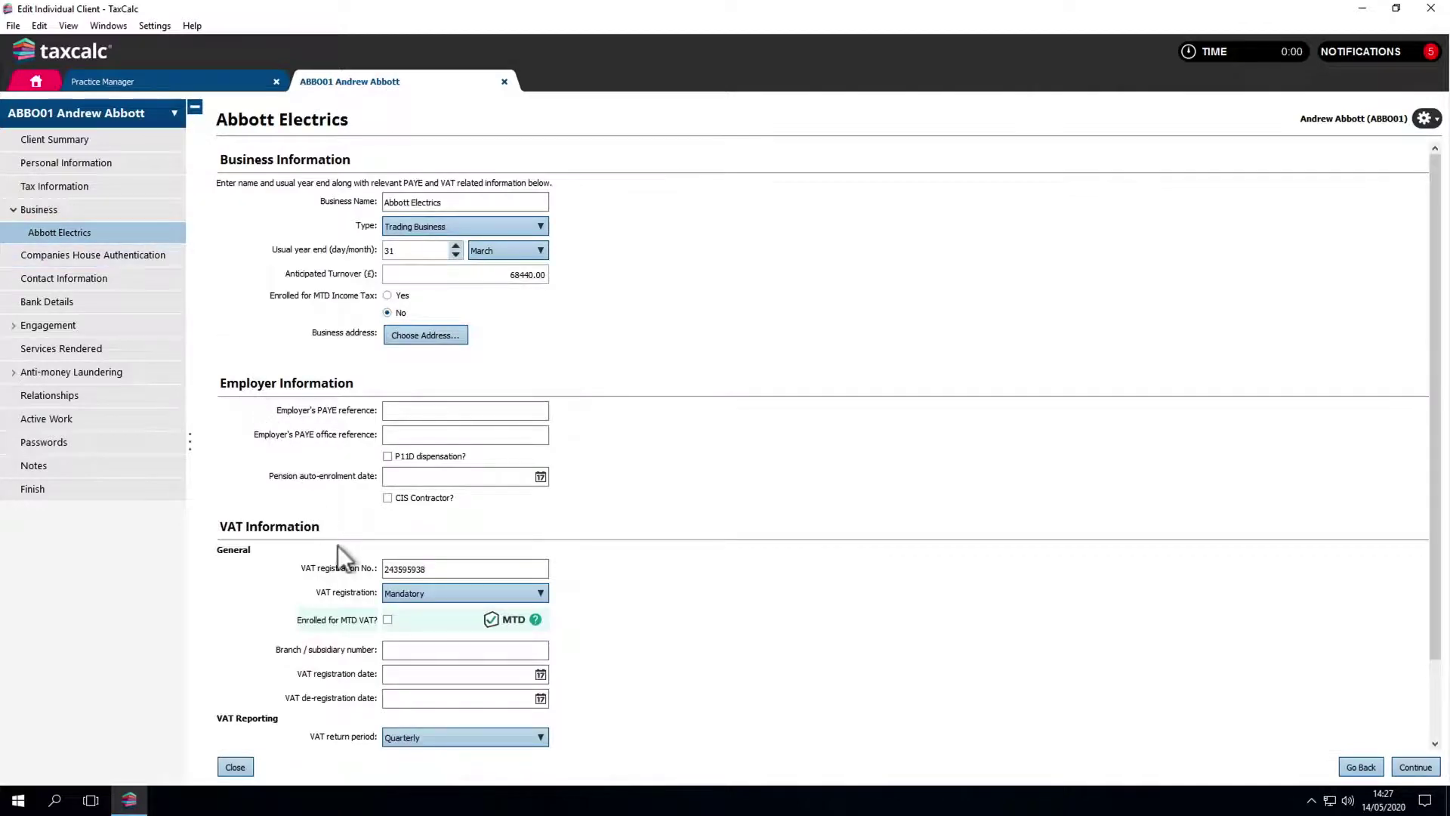
Step: Tick 'Enrolled for MTD VAT?', confirm it, and save the Abbott Electrics client record
click(387, 619)
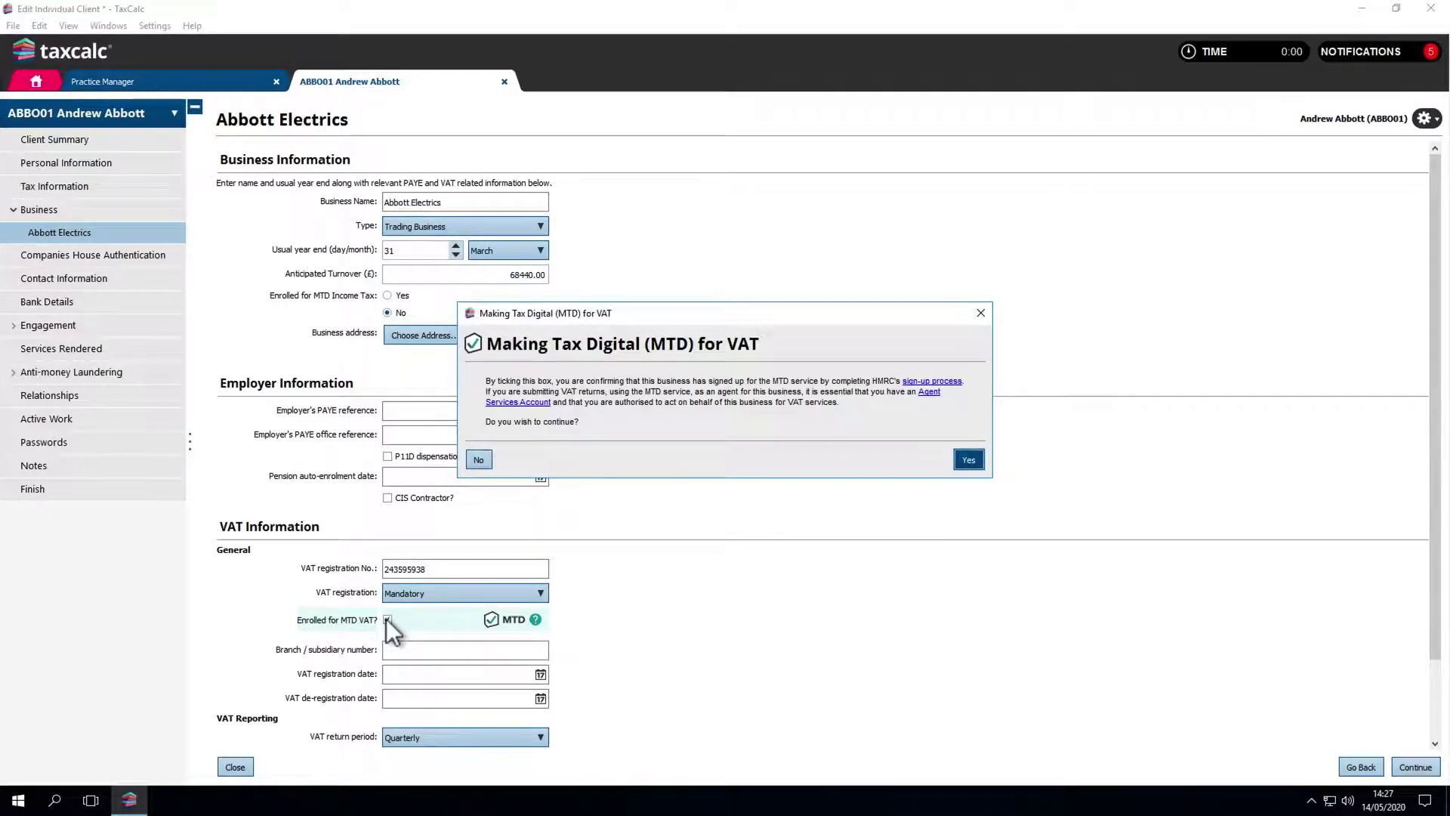
click(964, 462)
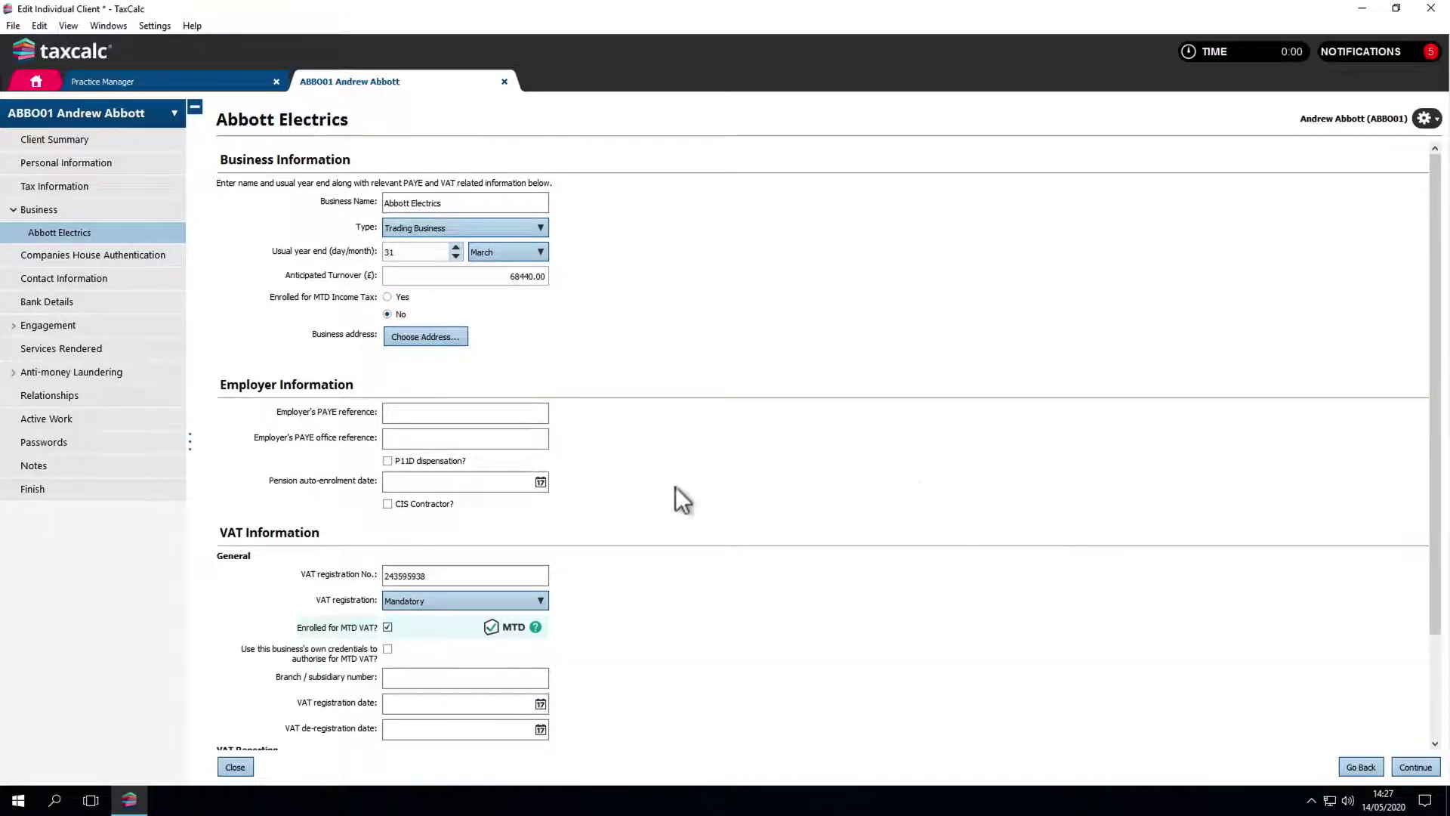
click(169, 493)
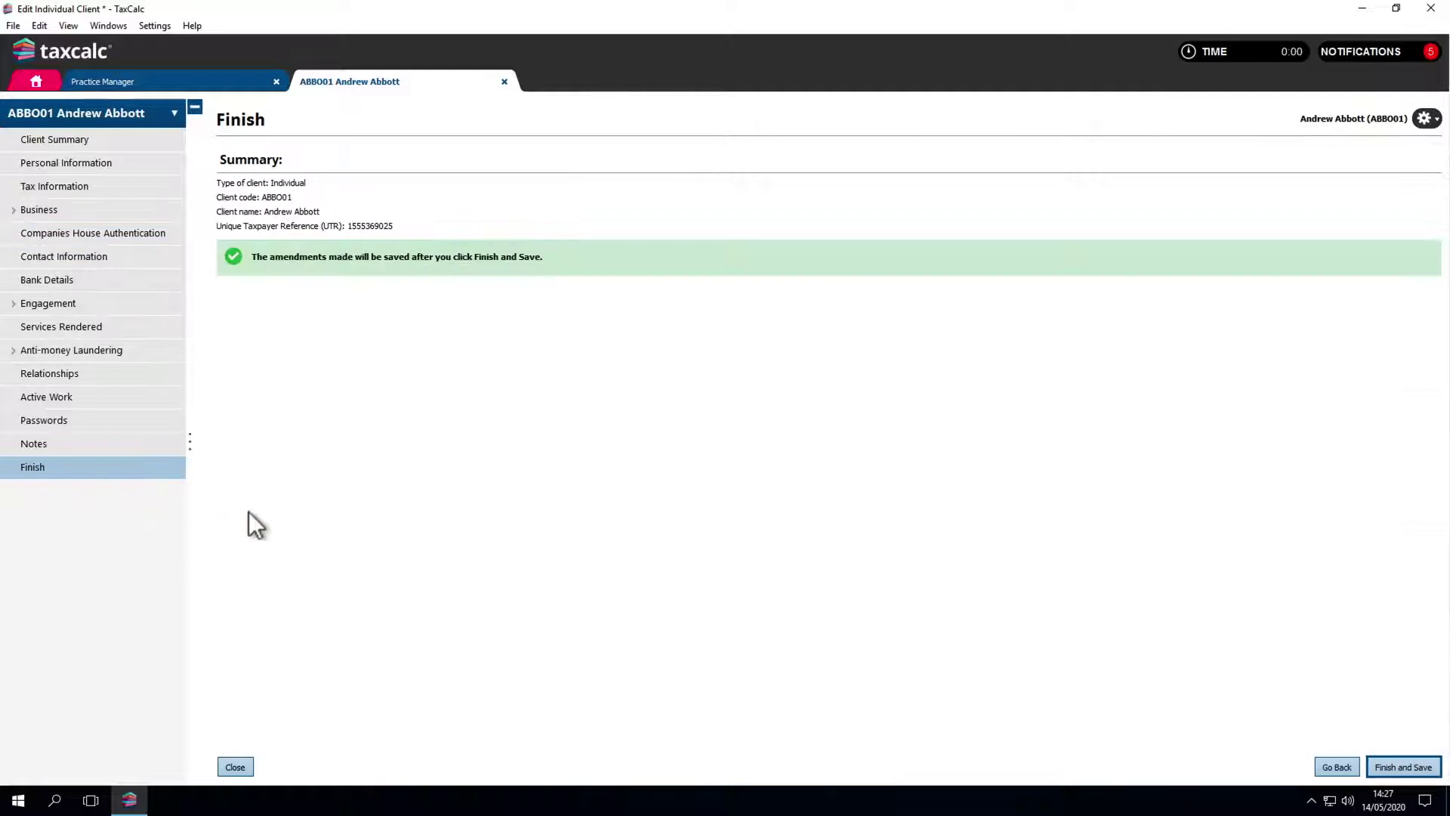
click(1383, 766)
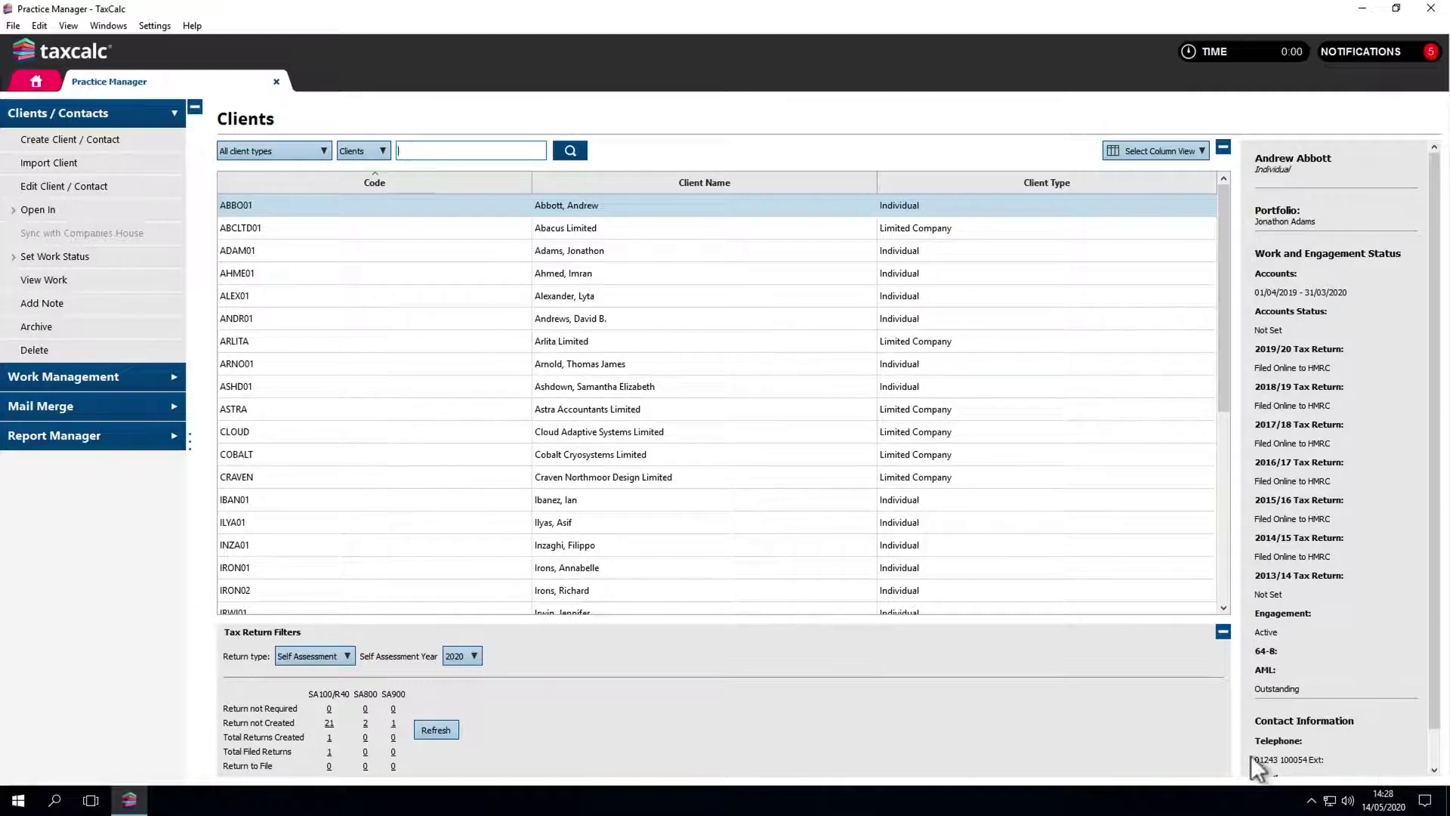
Step: Open the client in VAT Filer and fetch its VAT periods from HMRC
click(102, 212)
click(91, 298)
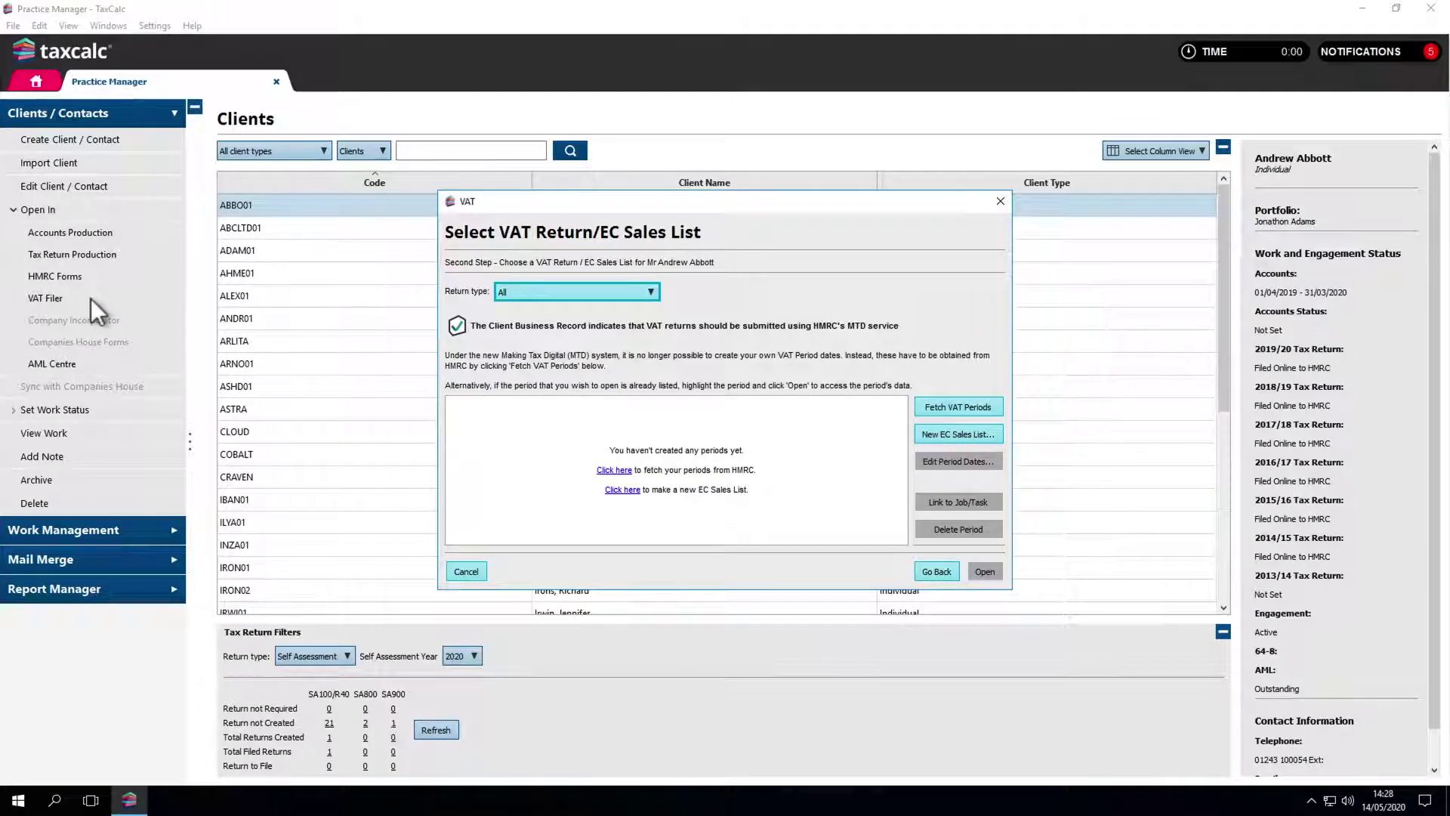
click(935, 411)
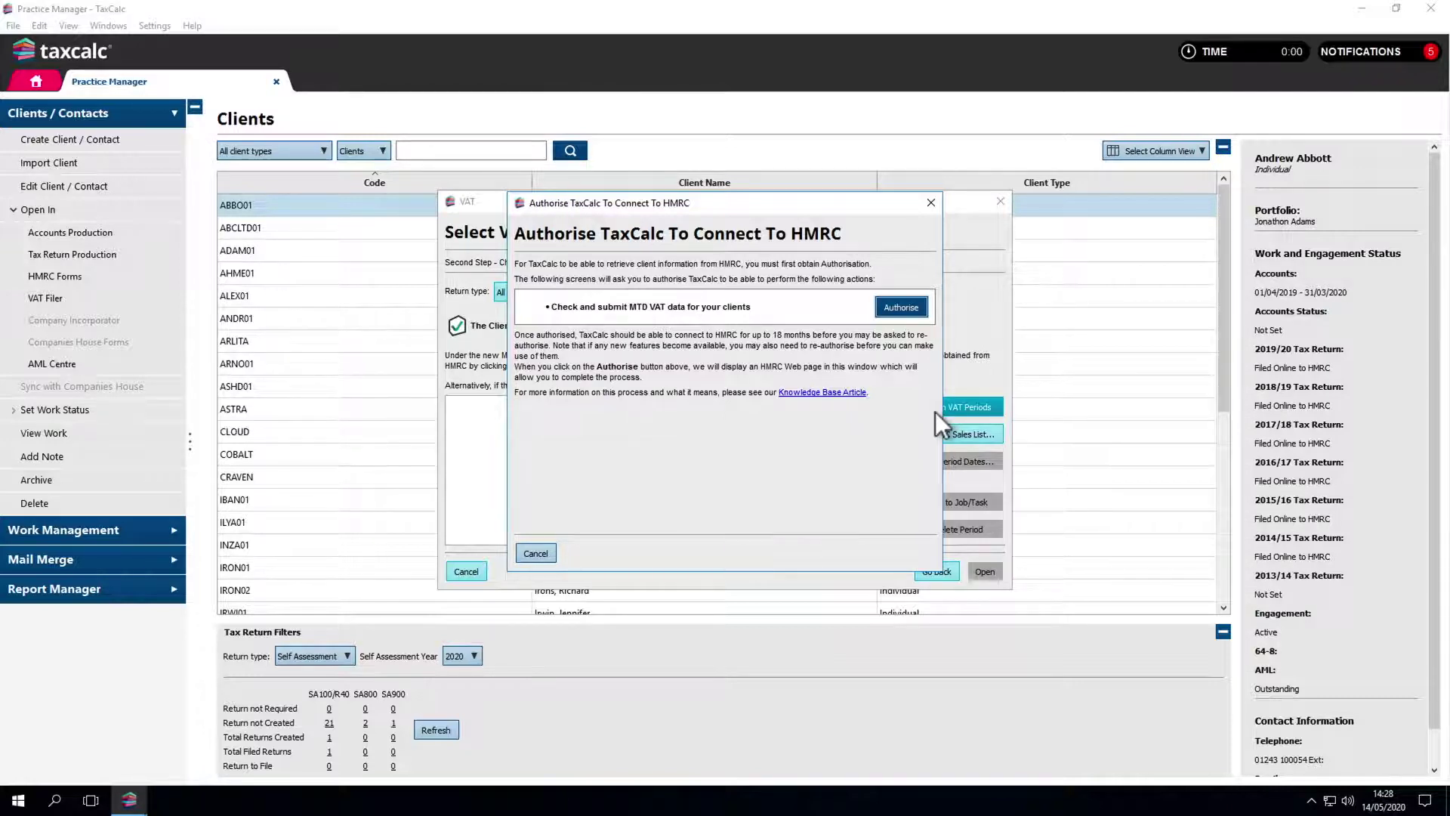
Step: Start authorising TaxCalc with HMRC and continue to the GOV.UK sign-in page
click(904, 309)
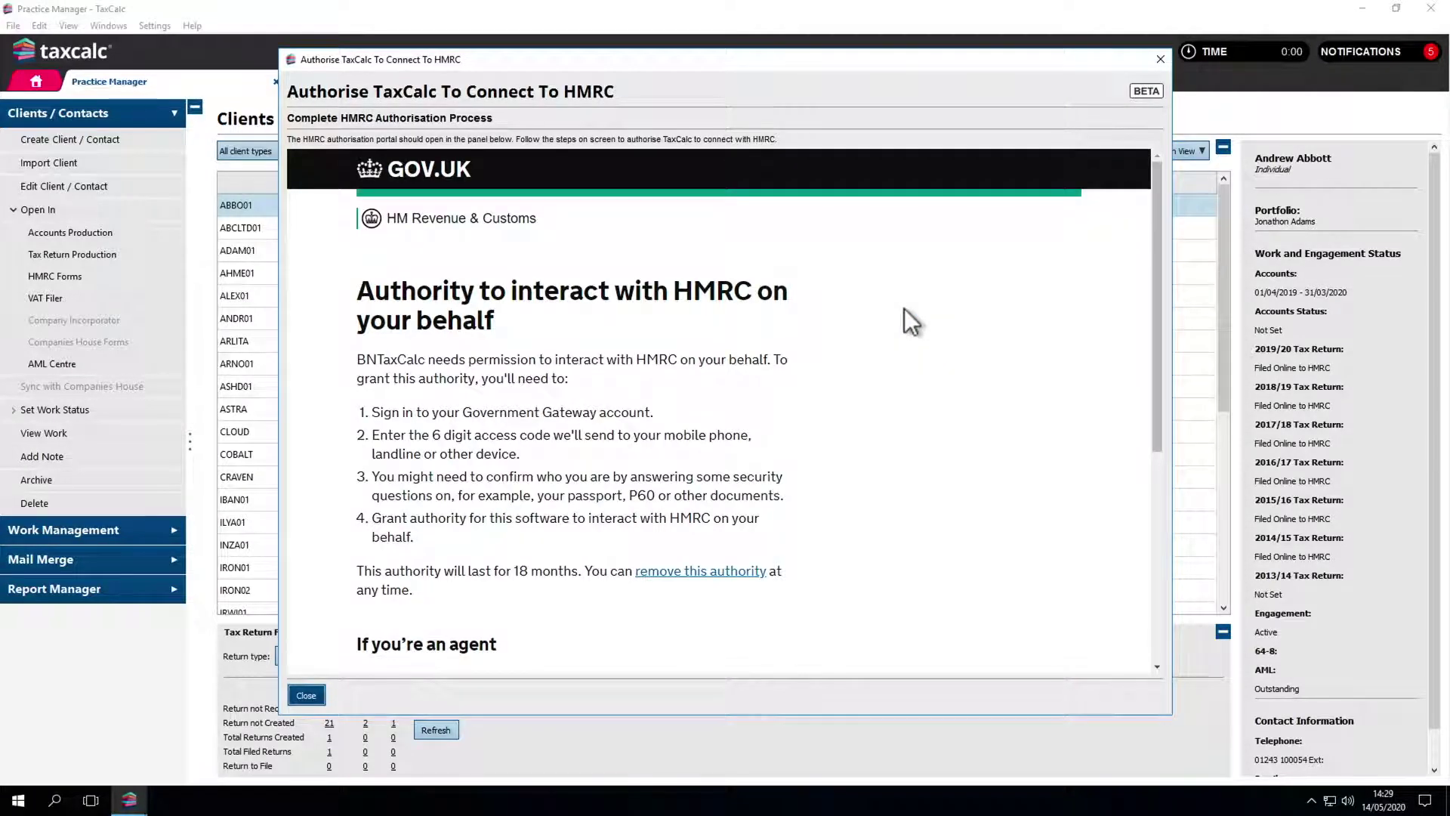
scroll(904, 308, down, 5)
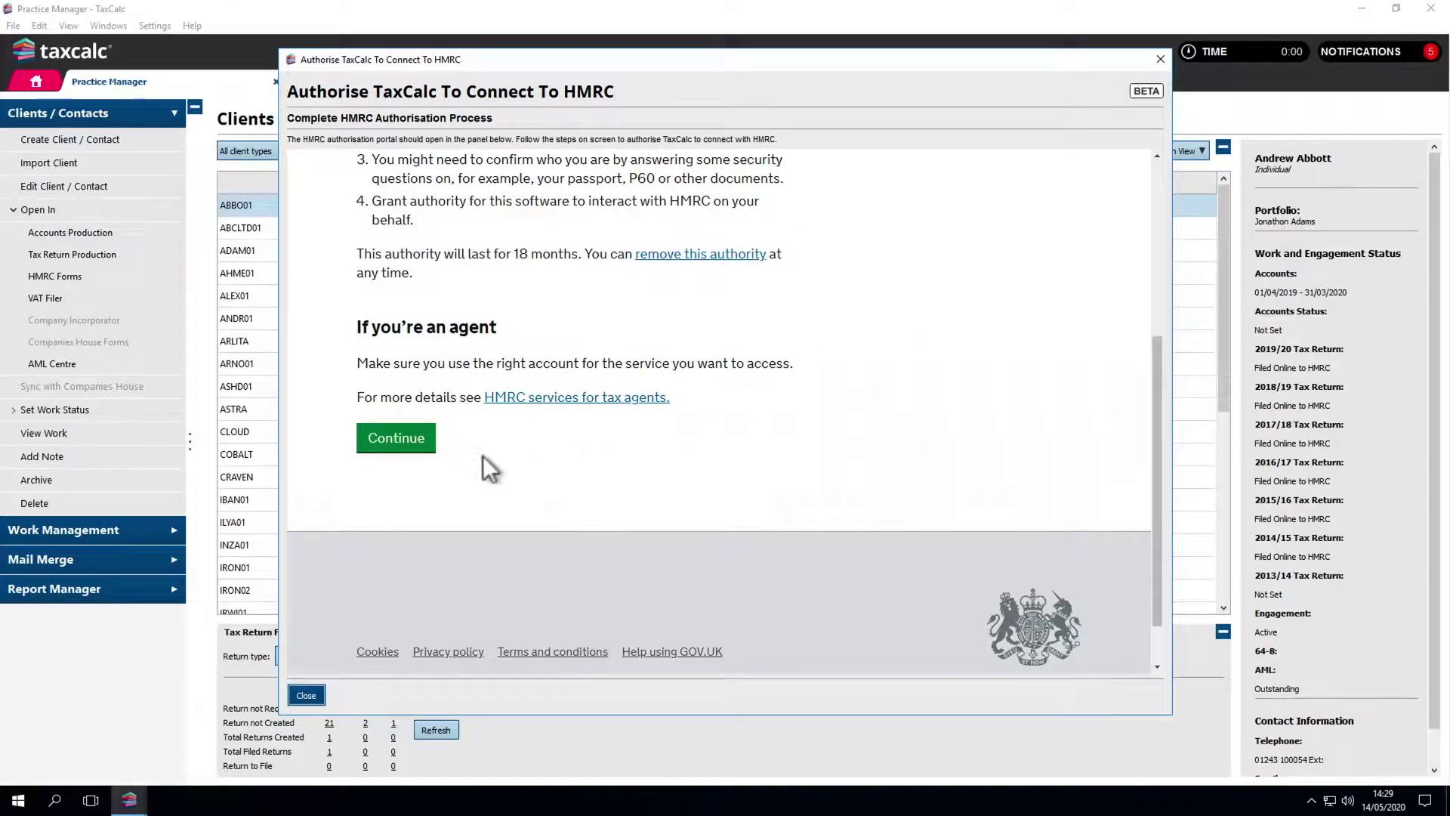
click(422, 446)
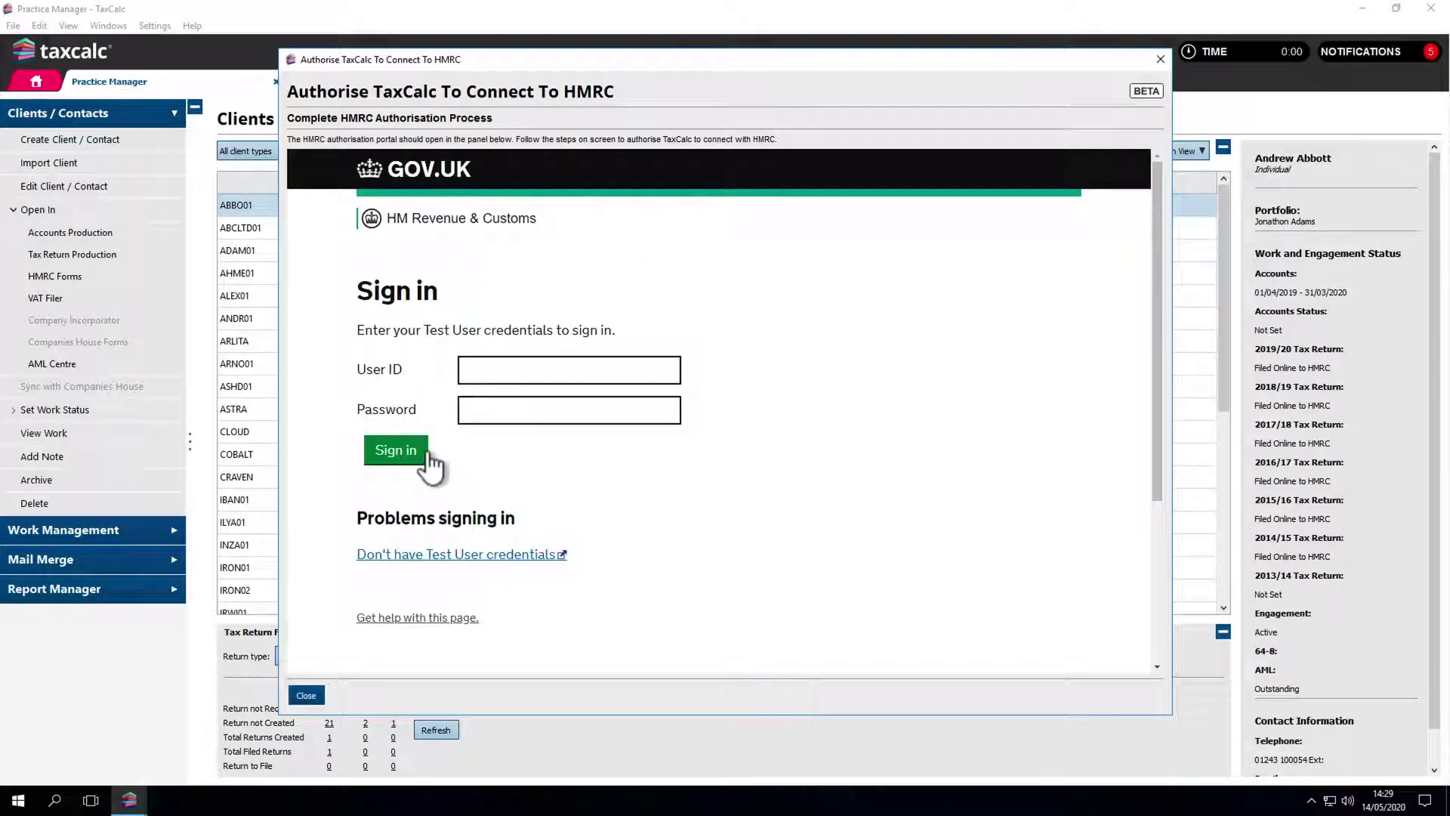
Step: Sign in with the HMRC test user ID and password, then grant VAT authority
click(486, 371)
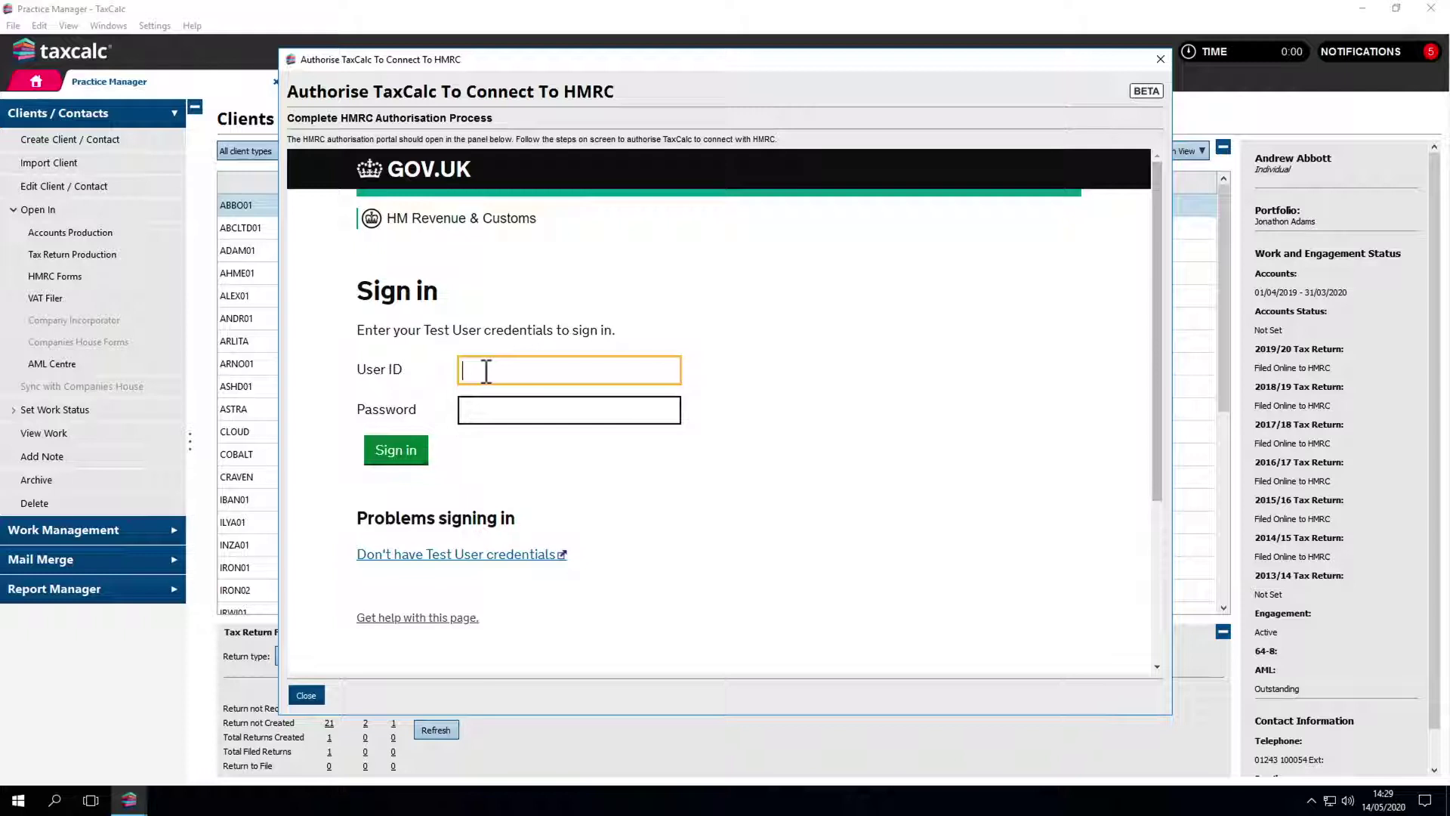
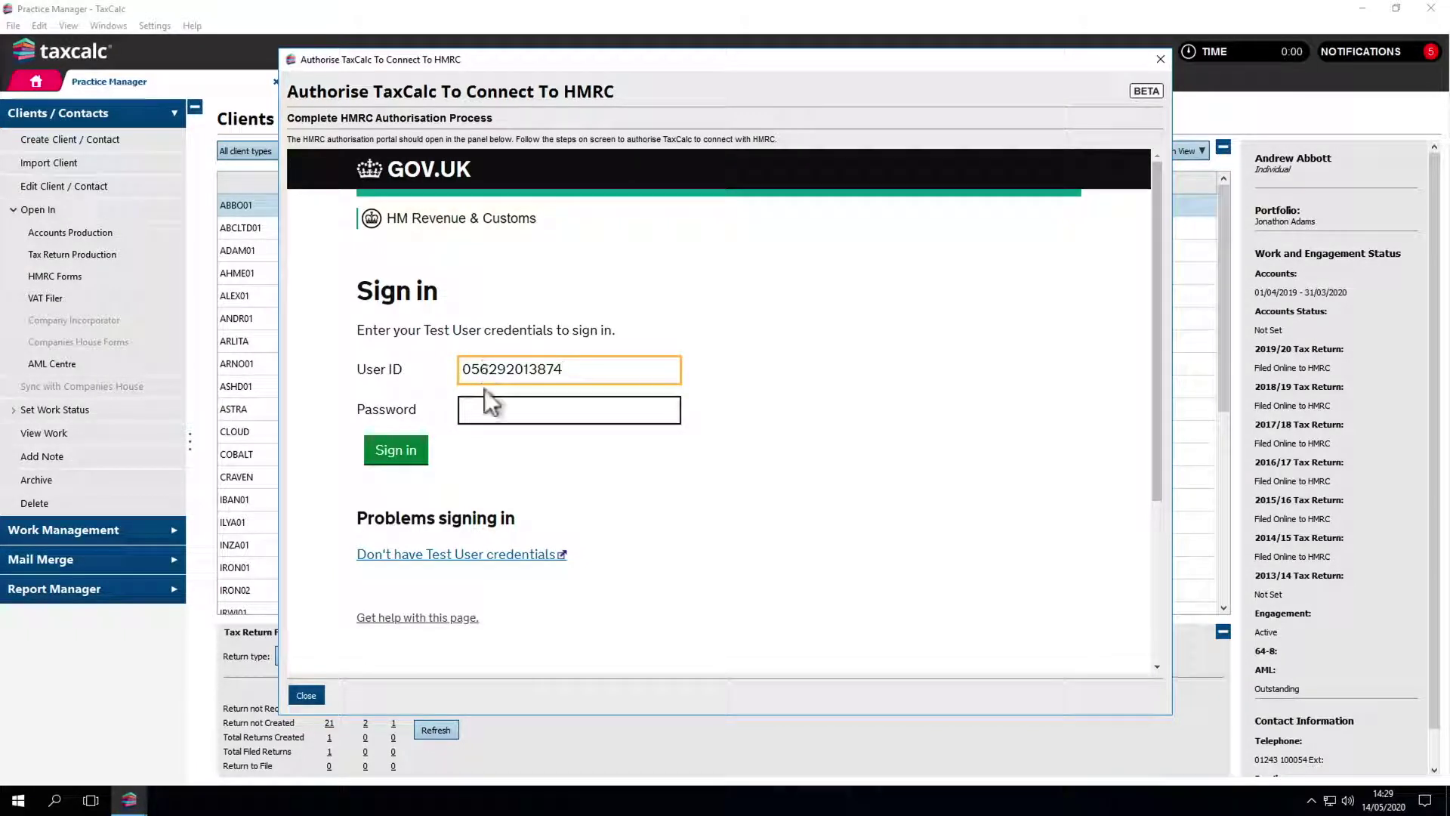
click(488, 406)
text(••••••••••)
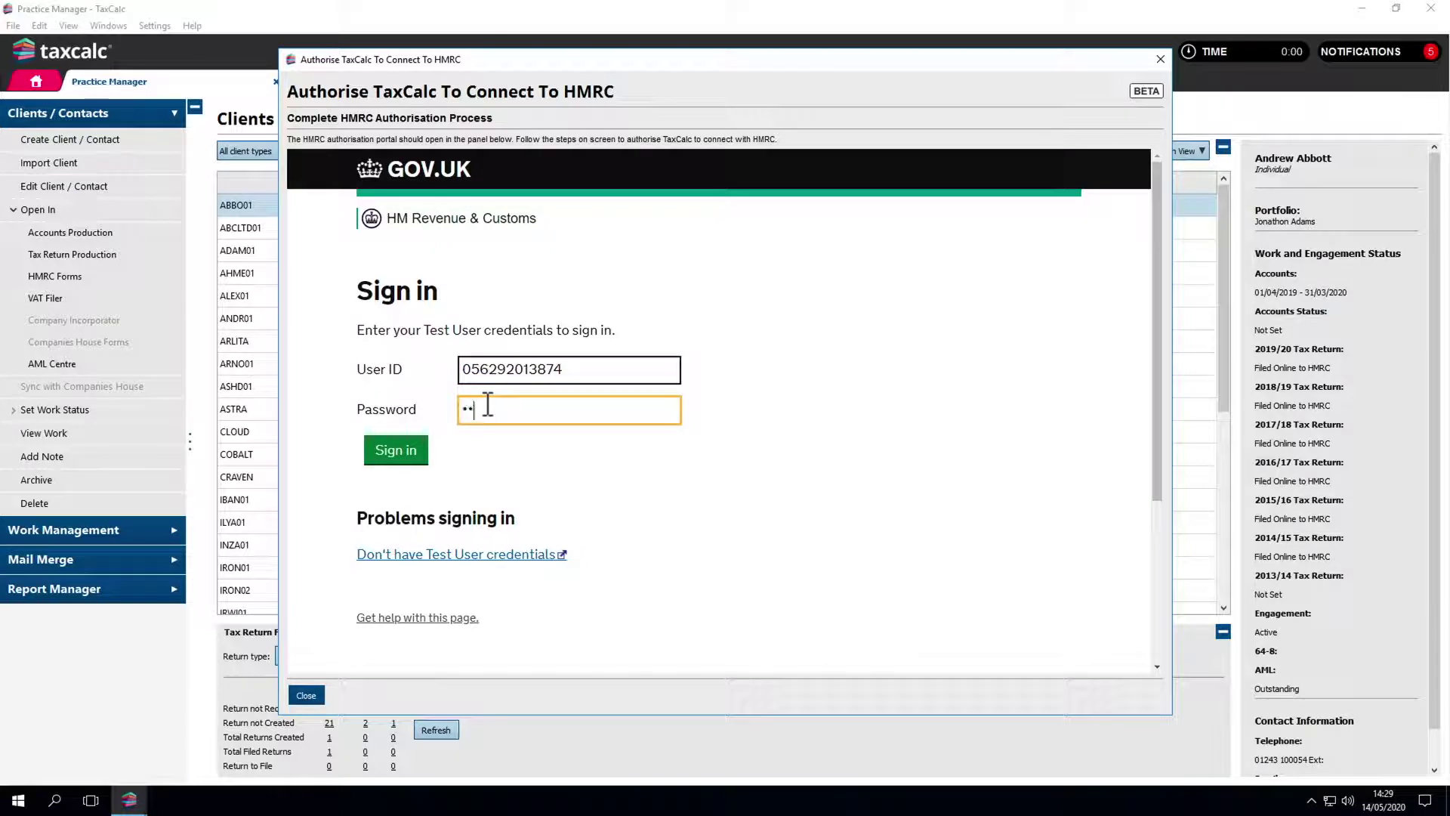
text(••)
click(411, 446)
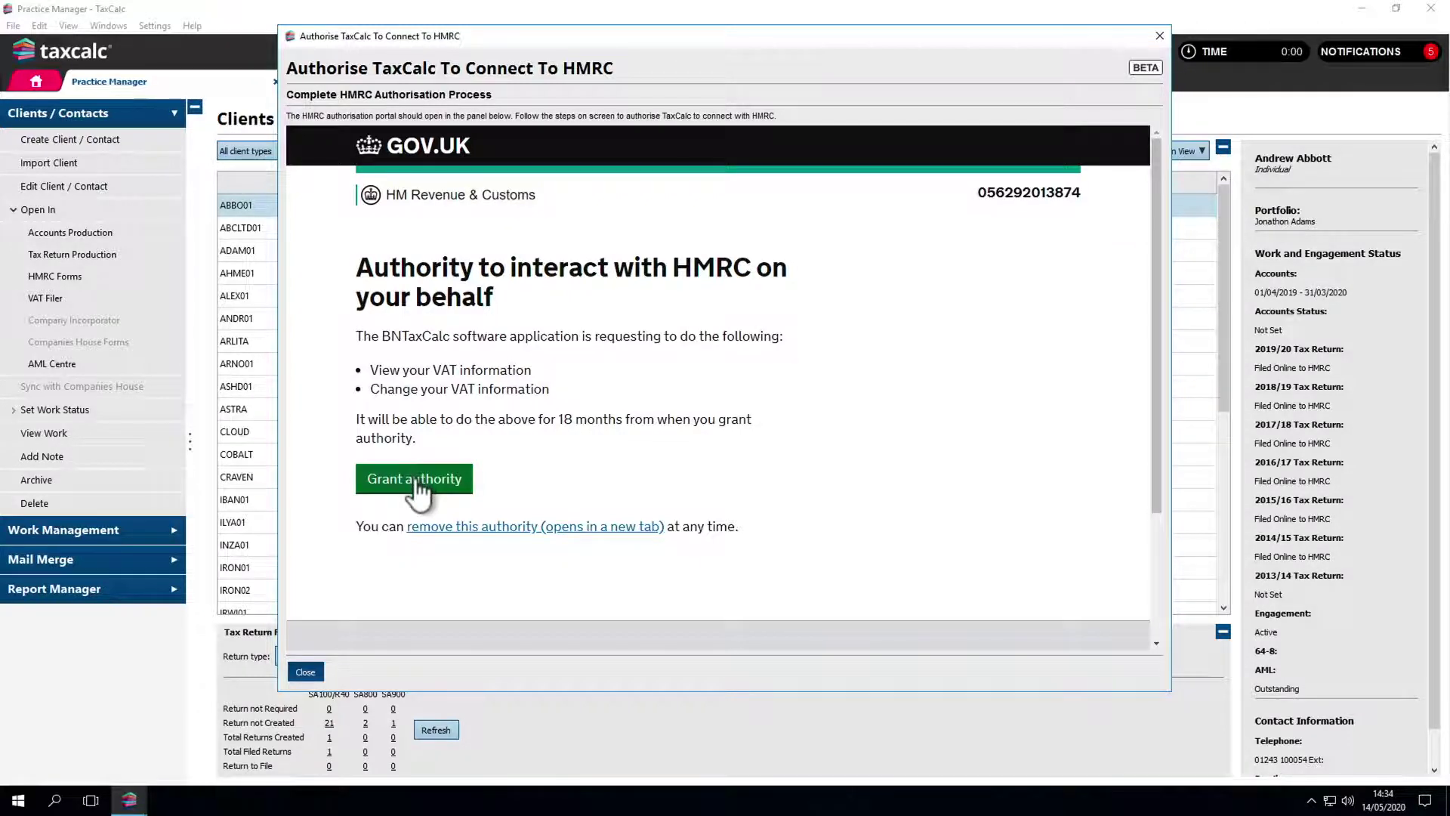
click(414, 478)
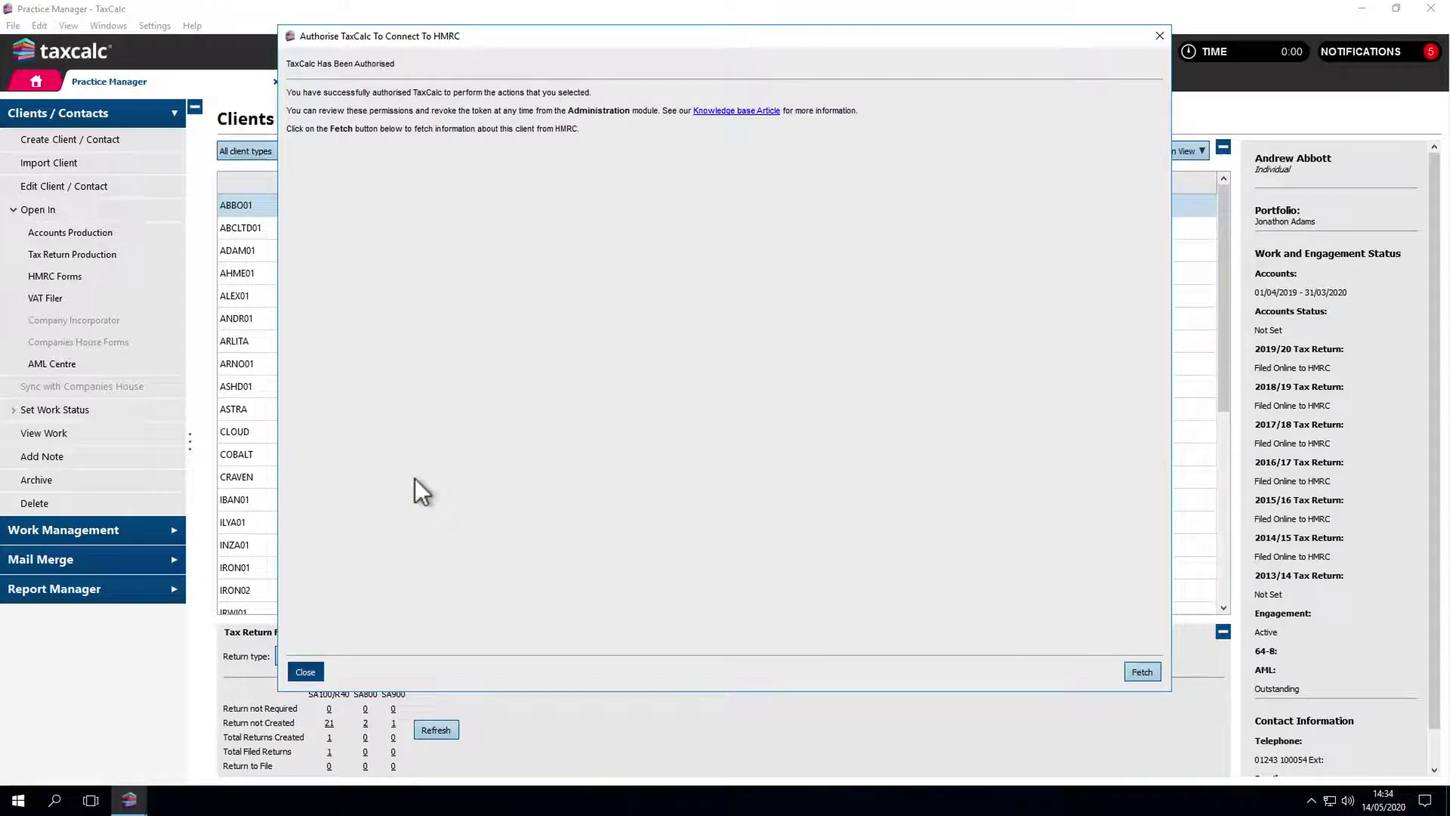
Step: Retrieve open obligations and open the 1 Jan–31 Mar 2017 VAT100 return
click(1136, 674)
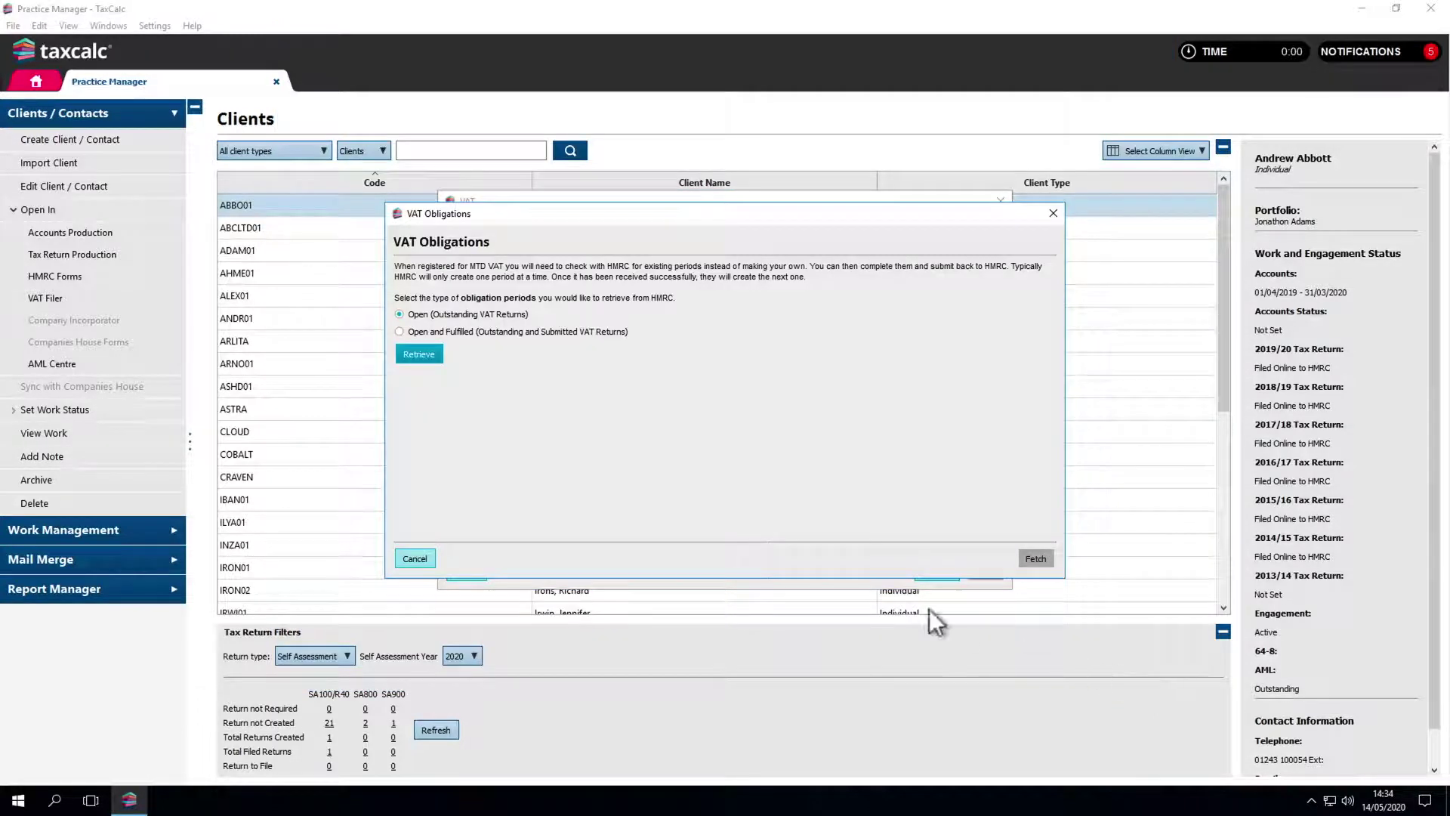
click(418, 354)
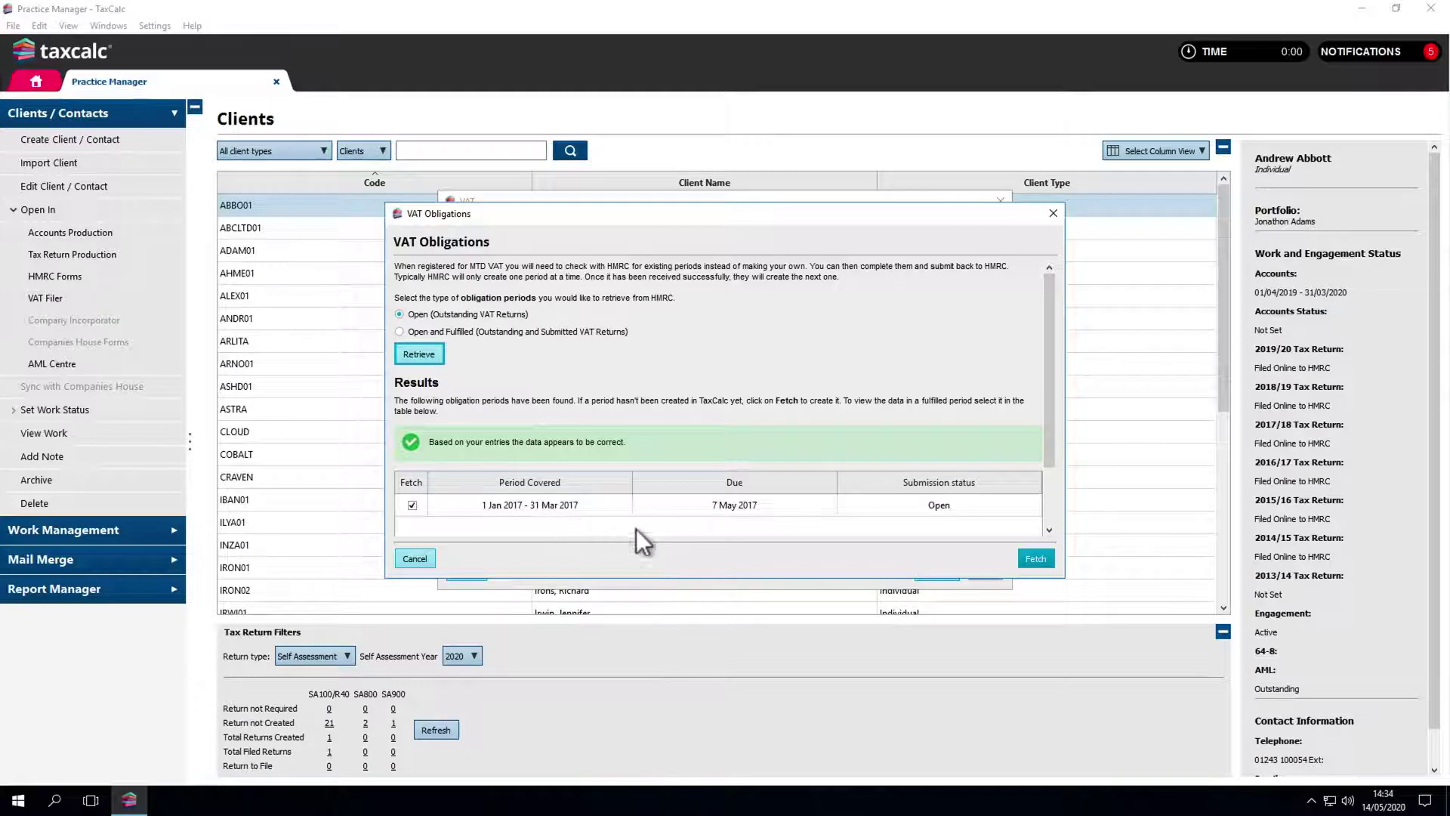
click(1029, 563)
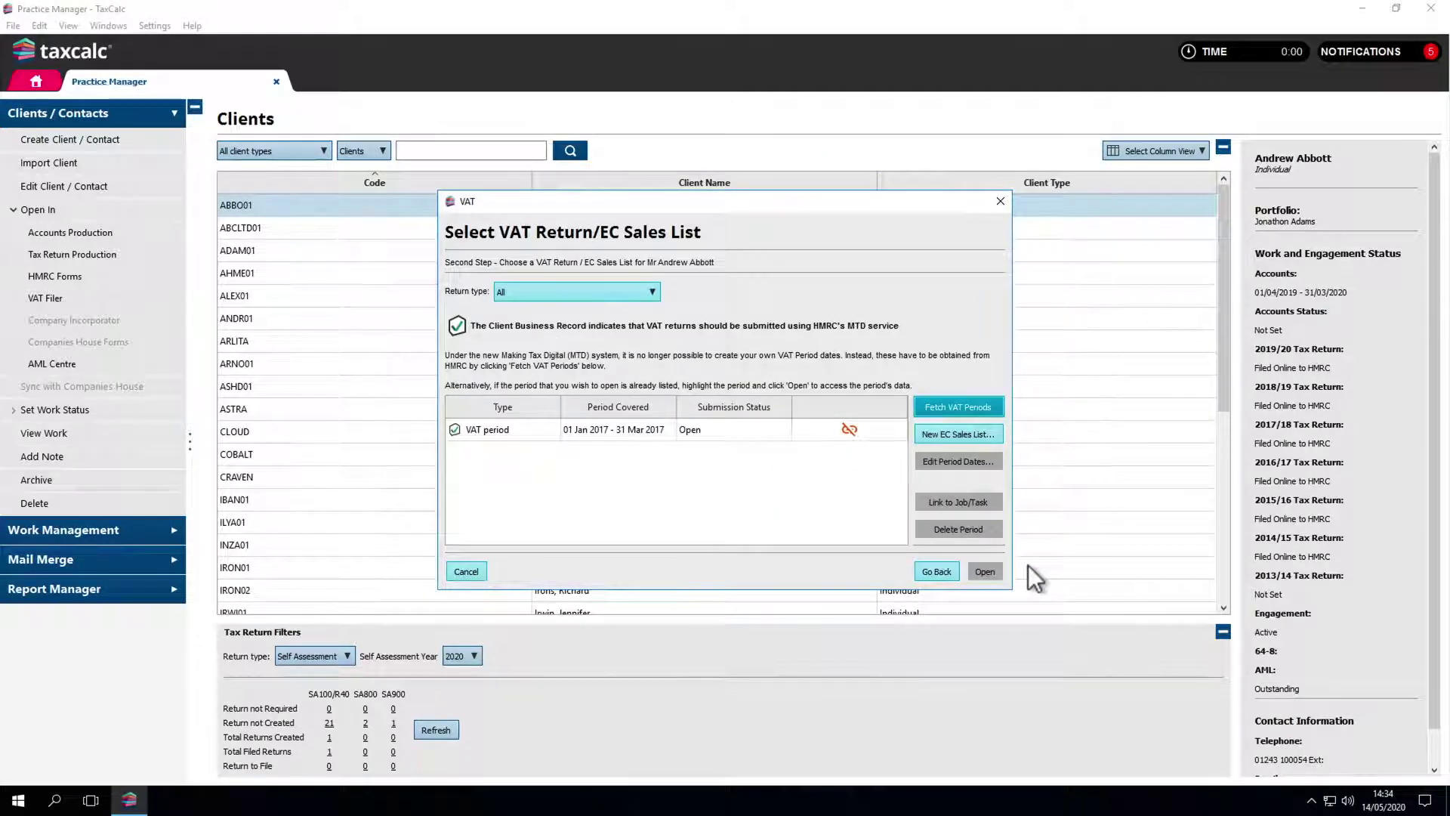
click(828, 437)
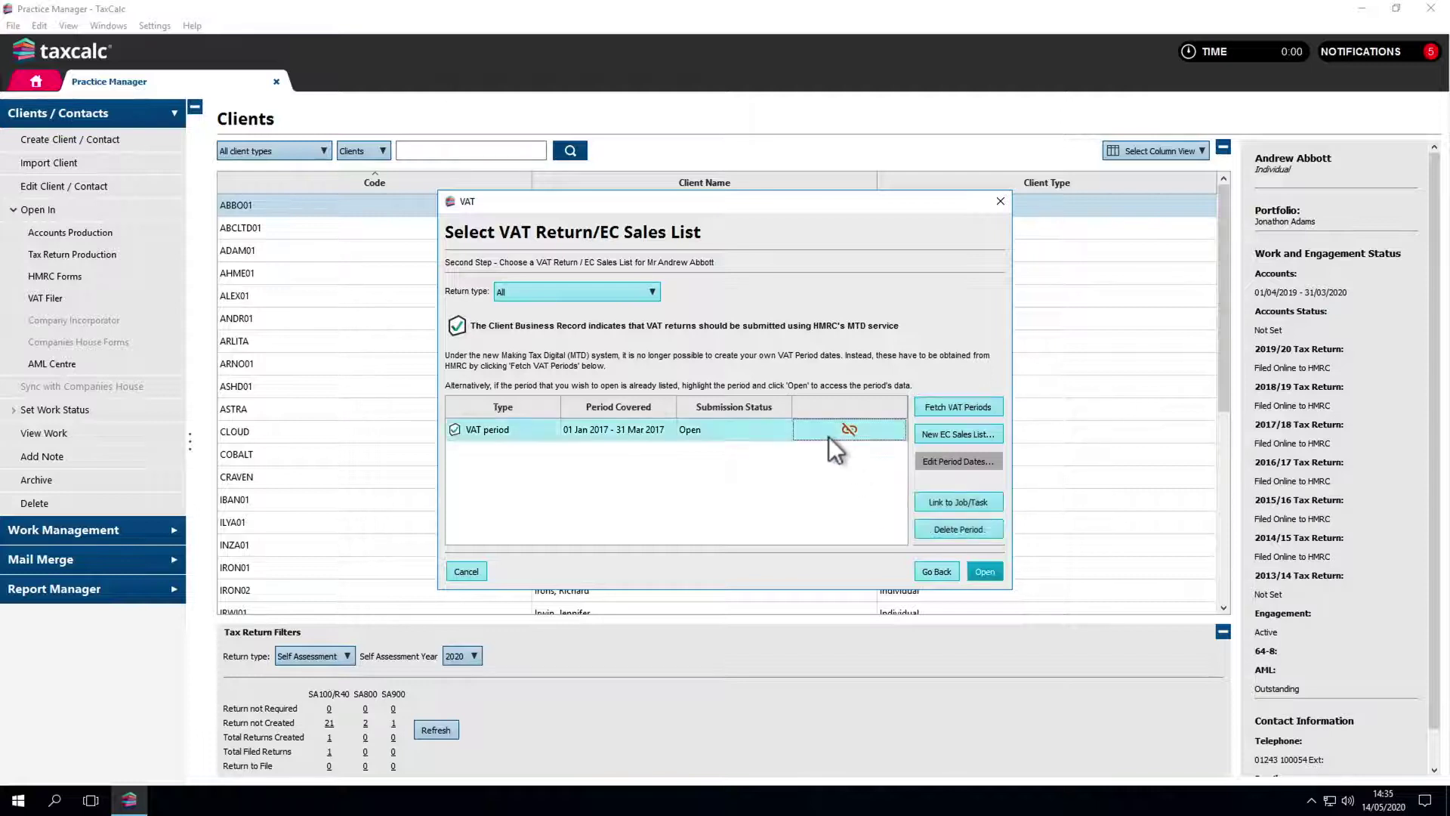
click(982, 569)
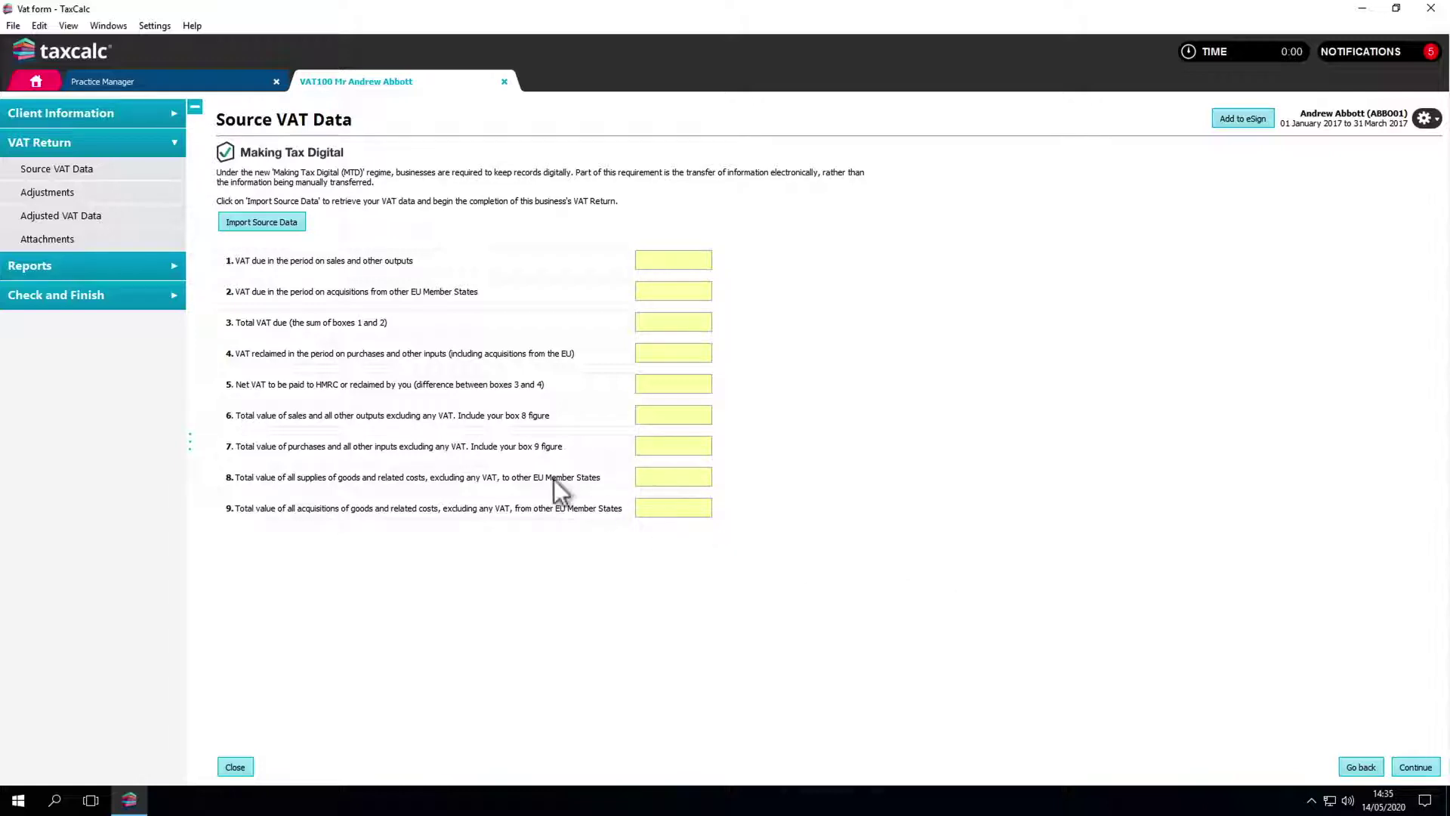
Step: Choose VAT_spreadsheet.csv from Documents as the VAT data import source
click(287, 221)
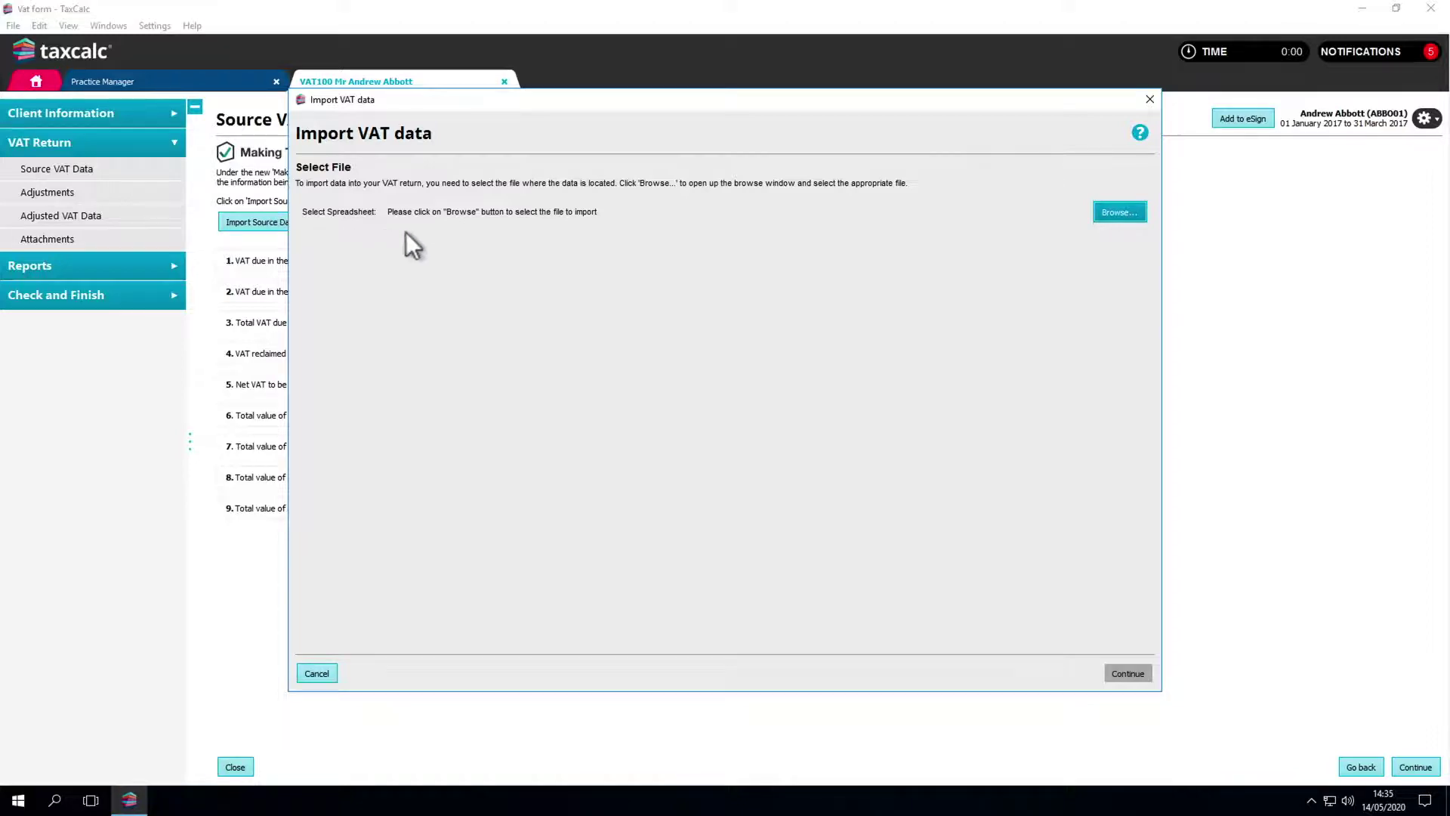
click(1106, 215)
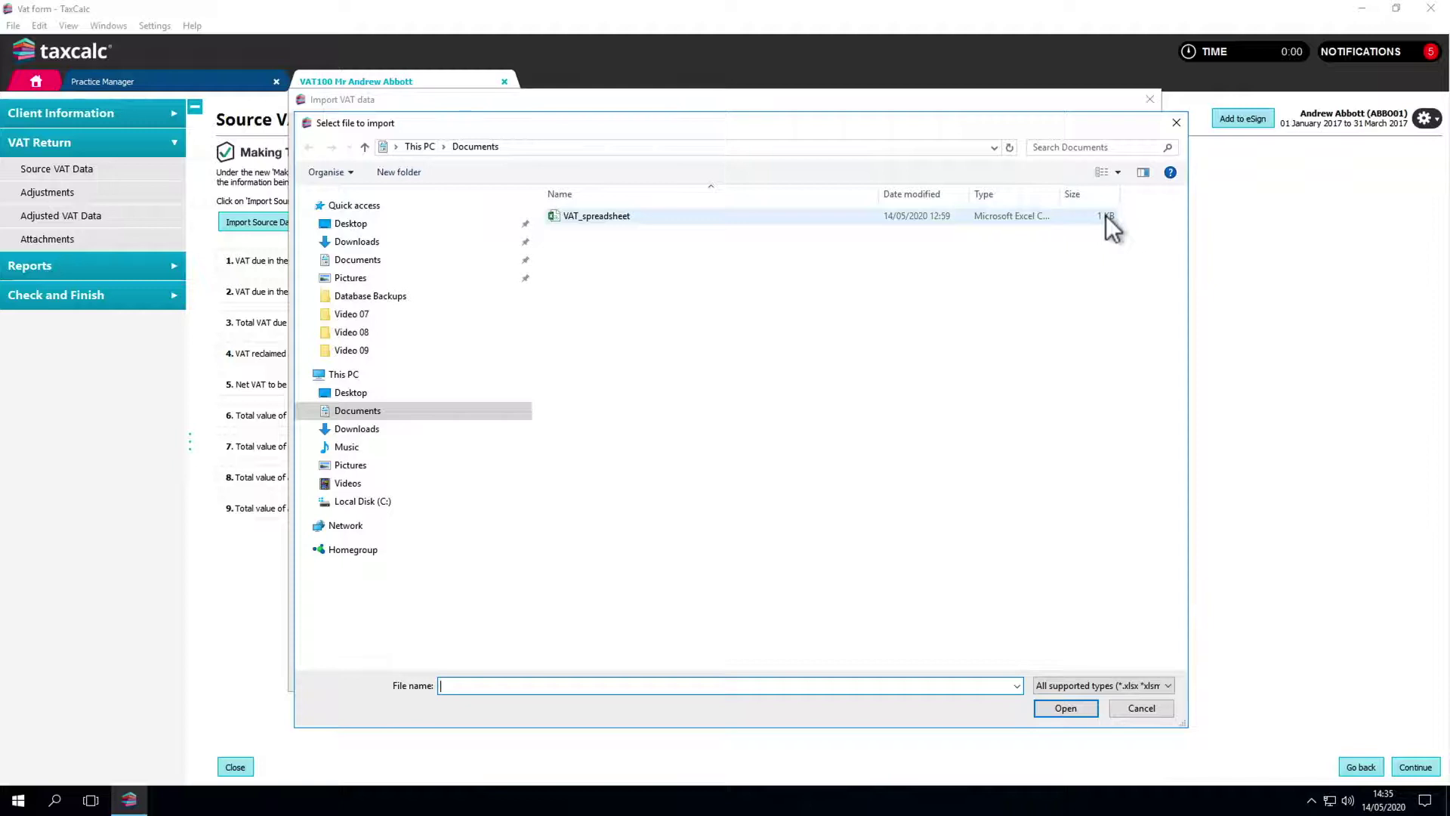
click(1086, 216)
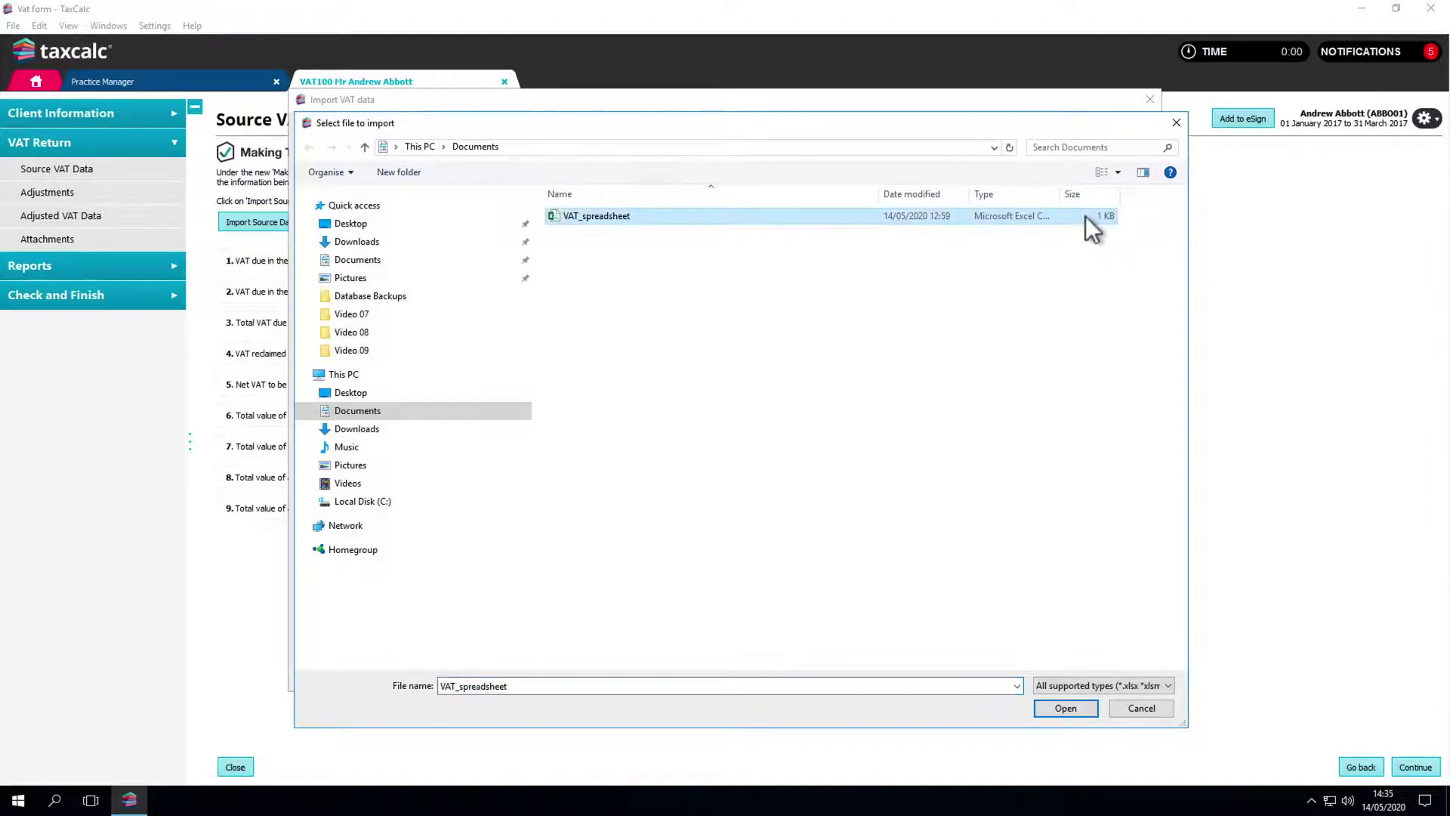
click(1072, 707)
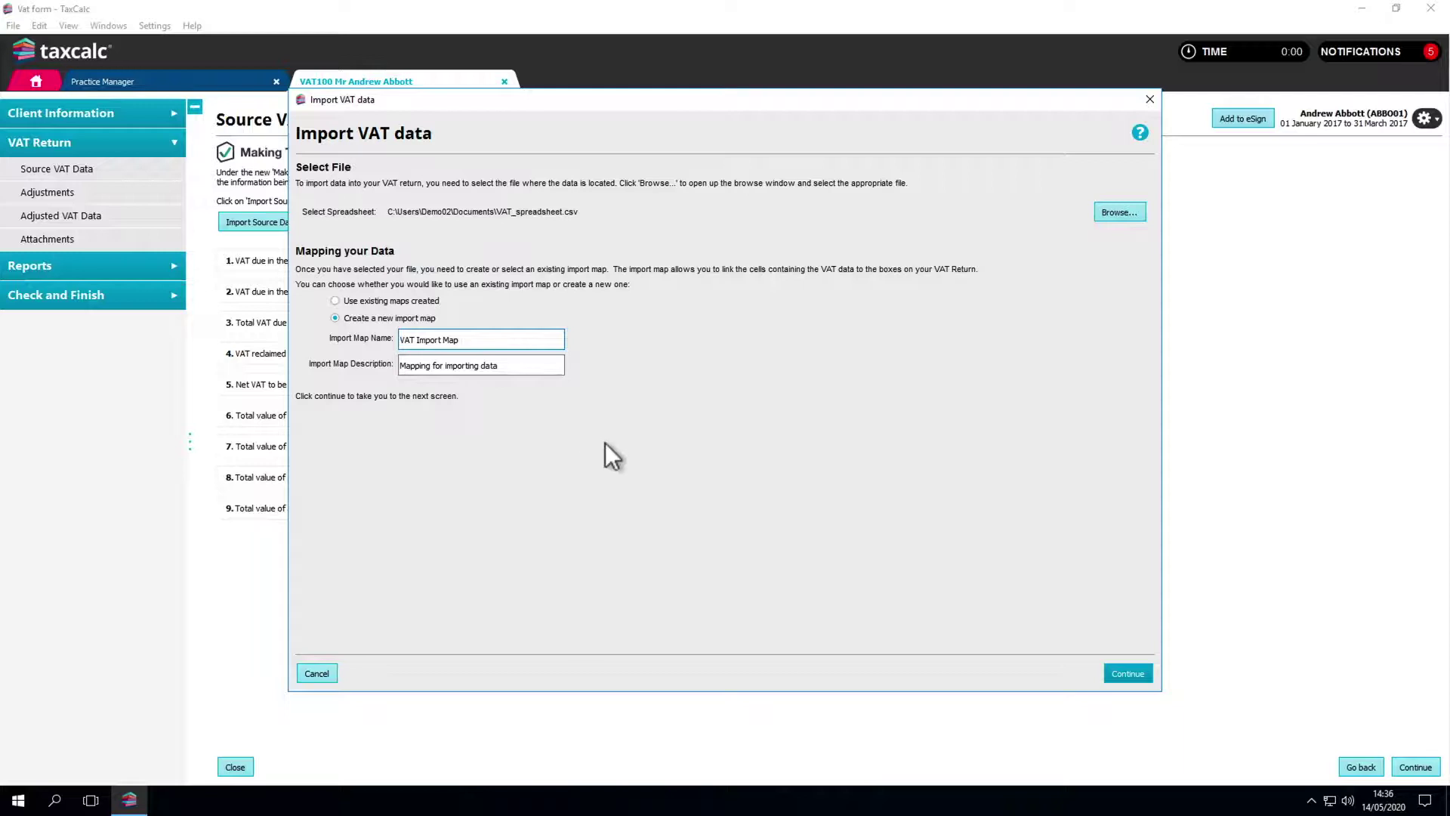
Step: Map Box 1 to F12, Box 6 to E12, Box 7 to E22 and Box 4 to F22
click(1125, 673)
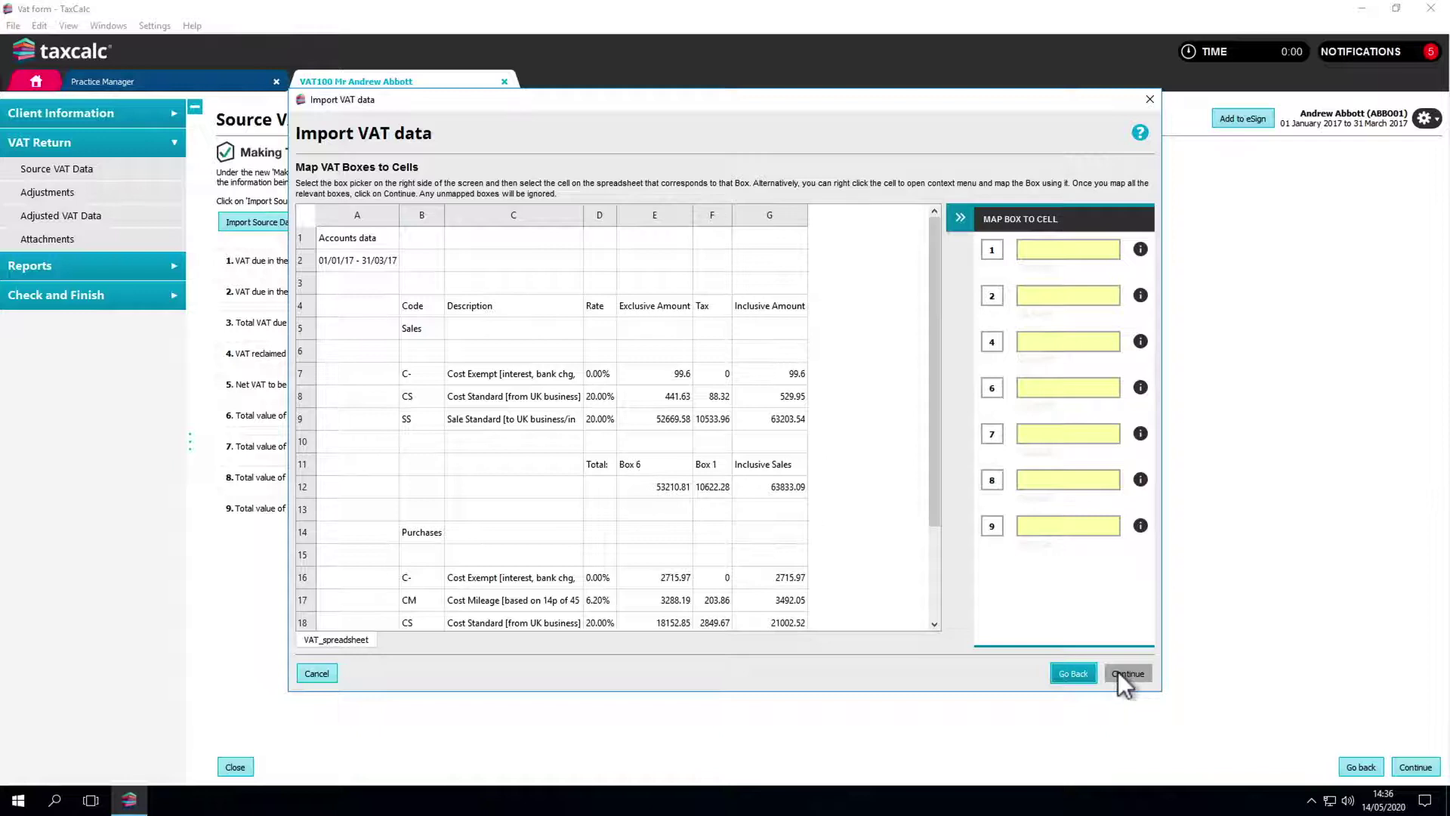
click(992, 251)
click(726, 488)
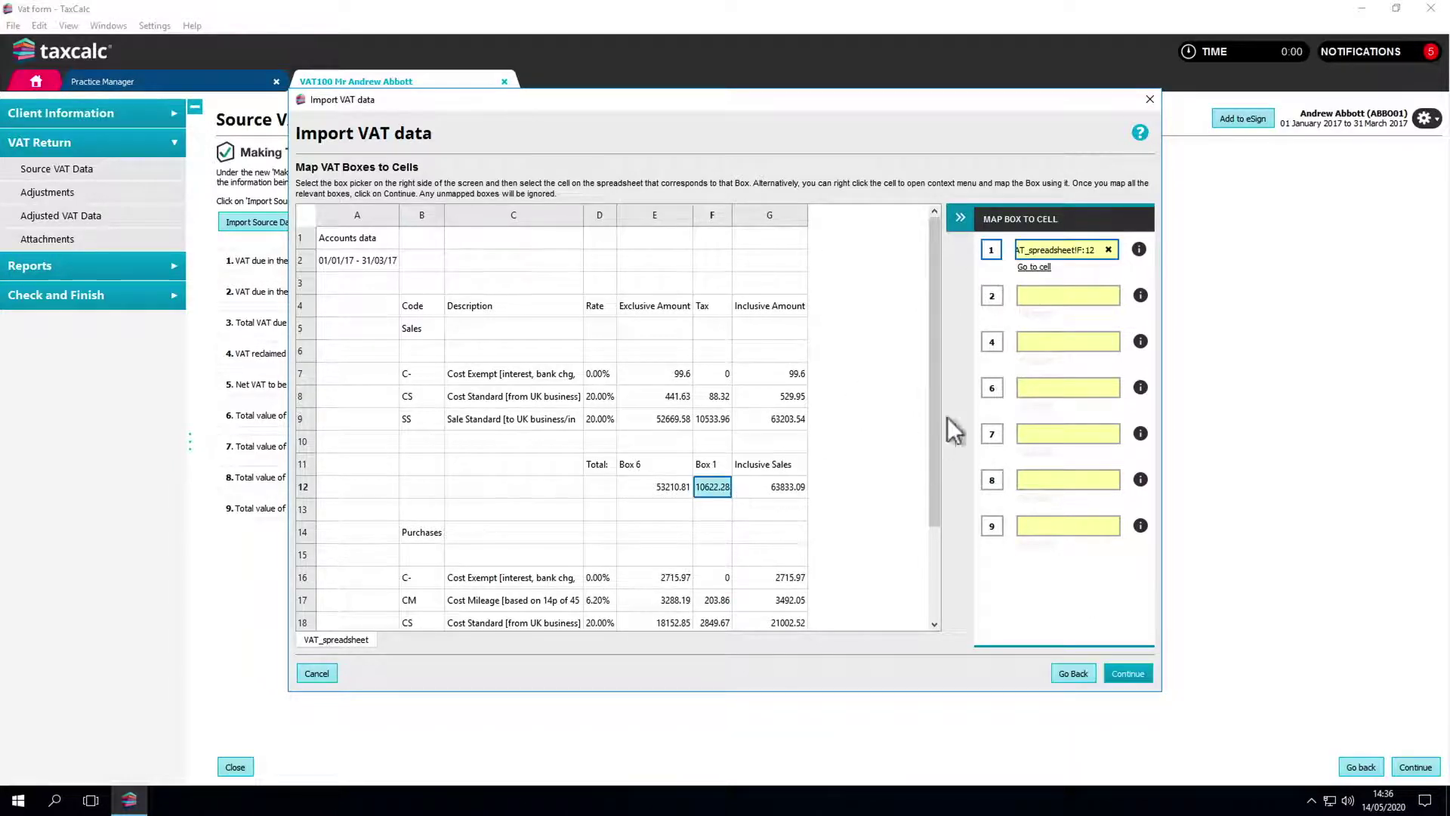
click(994, 394)
click(677, 487)
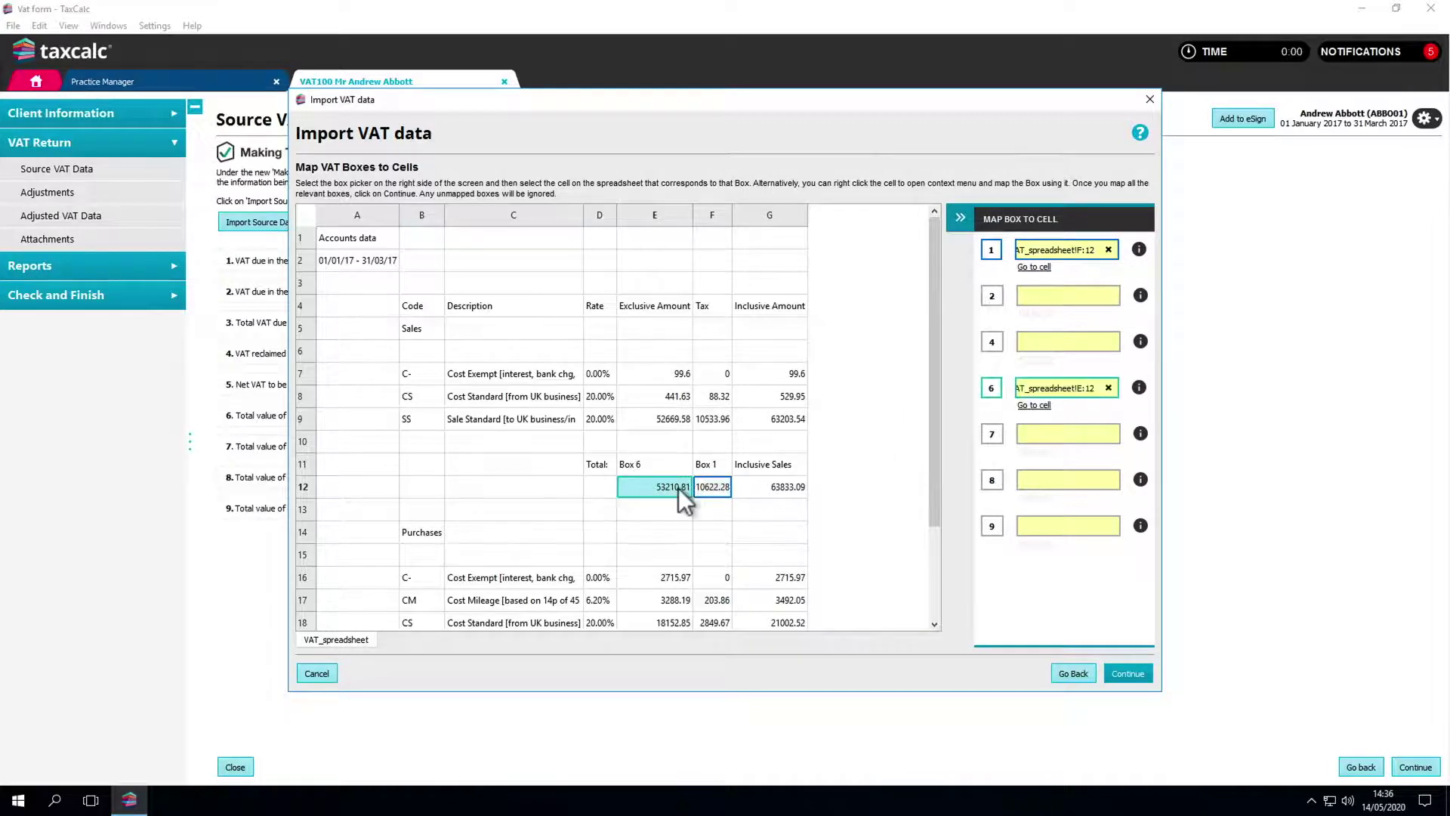
scroll(678, 488, down, 2)
right_click(663, 617)
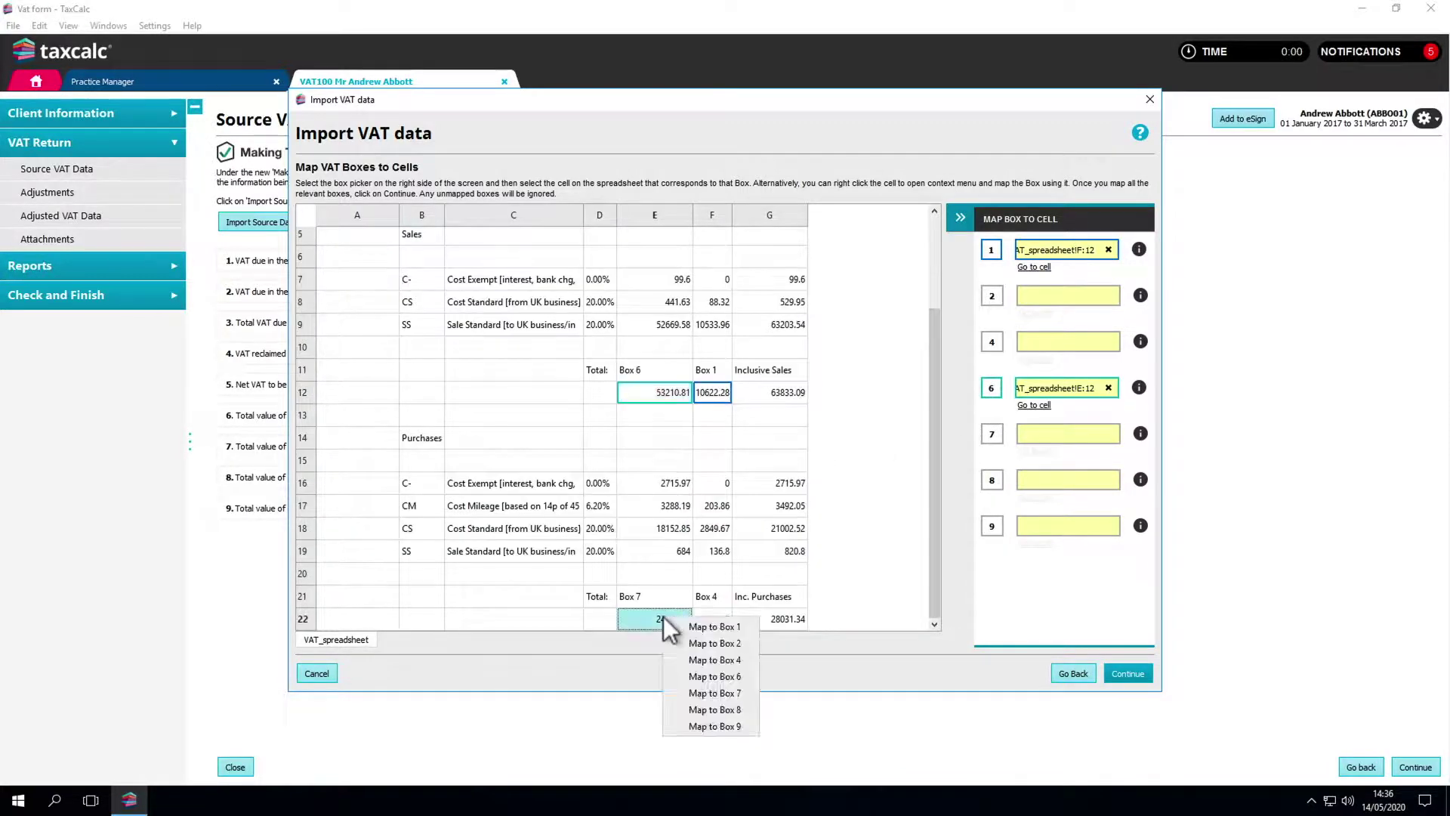
click(700, 691)
right_click(710, 619)
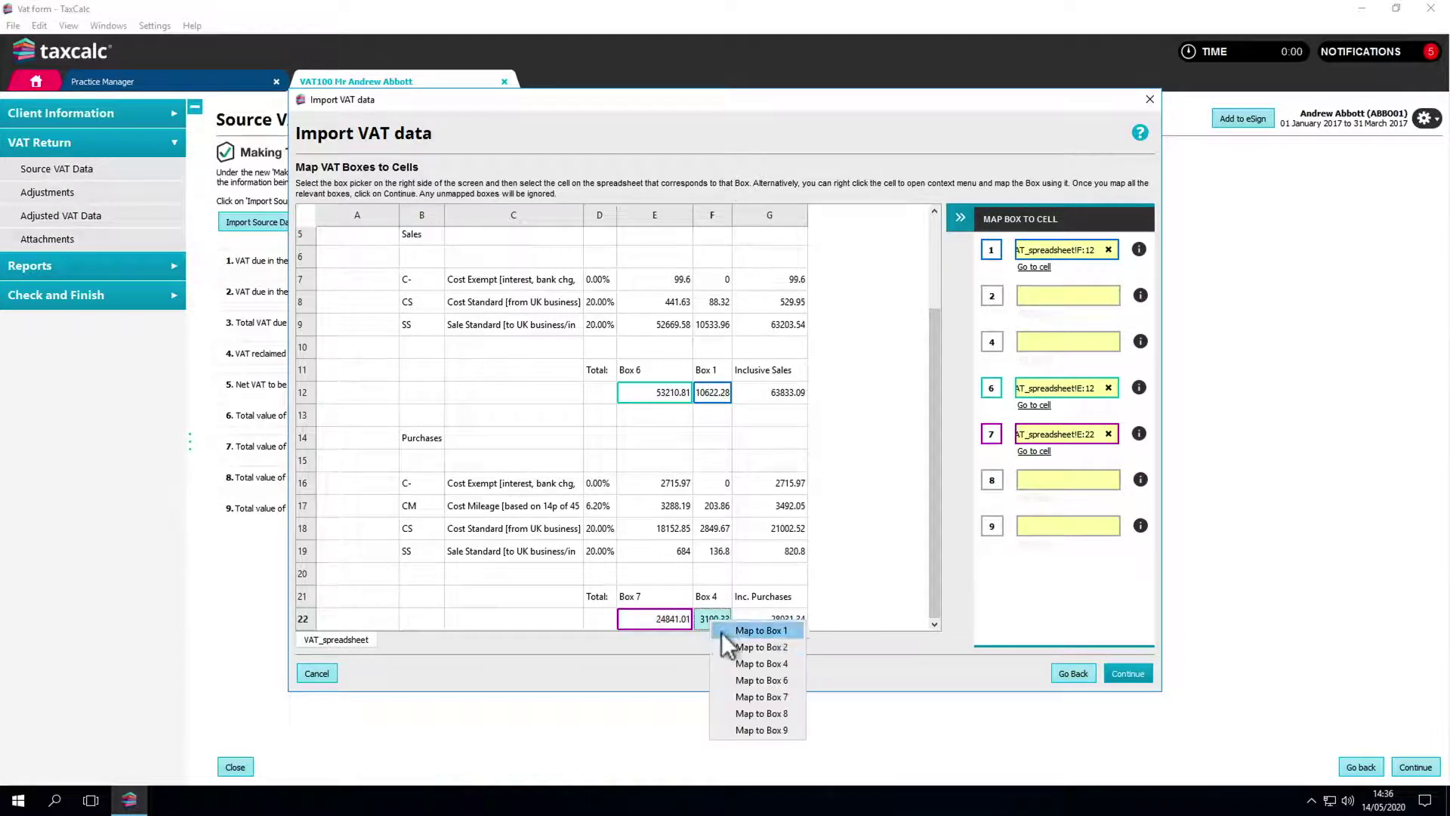
click(735, 660)
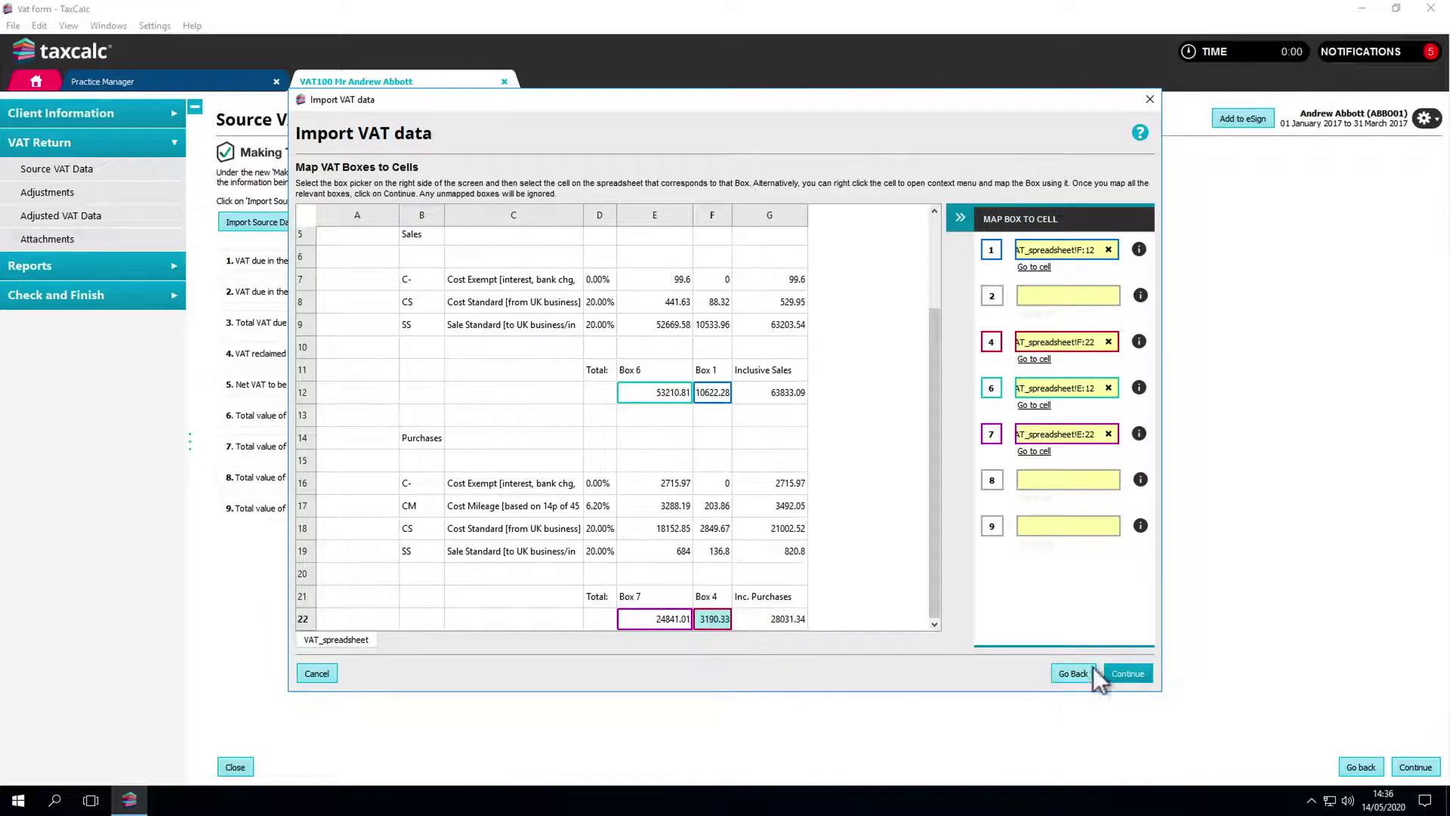
Step: Finish the import so Box 1 shows 10,622.28 and Box 4 shows 3,190.33
click(1118, 672)
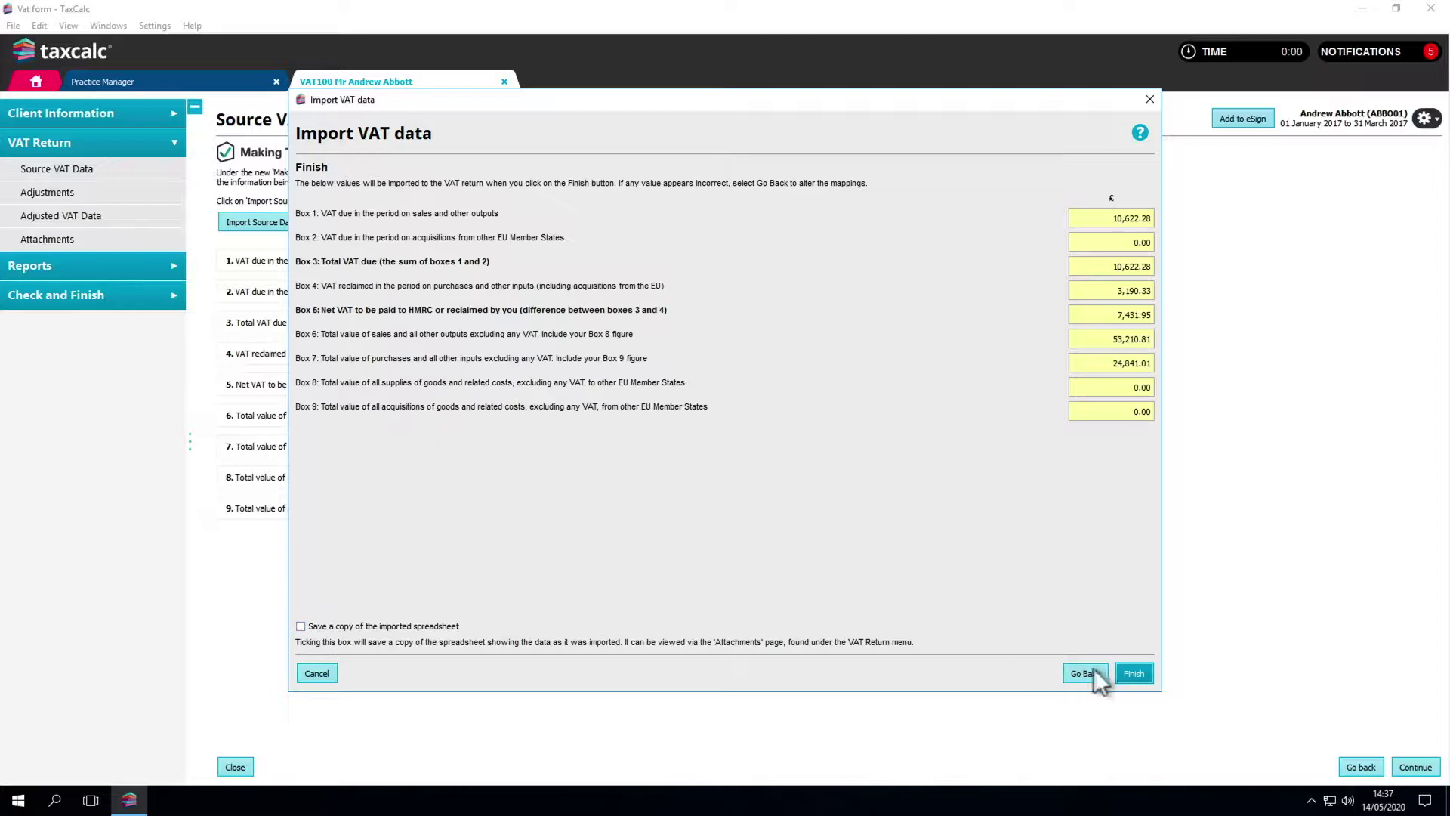
click(1129, 672)
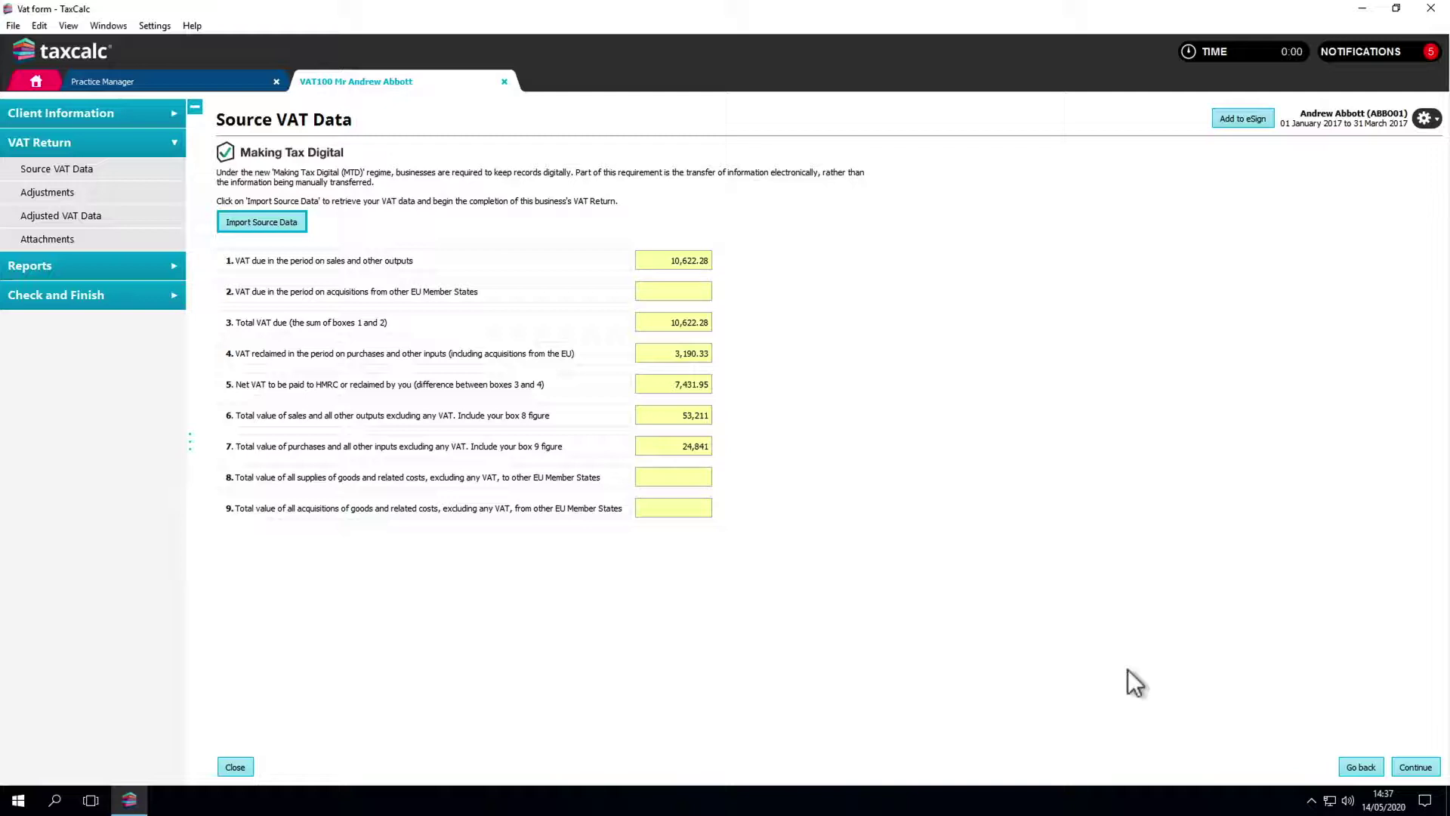
Step: Create an Other adjustment page in the VAT adjustments
click(102, 195)
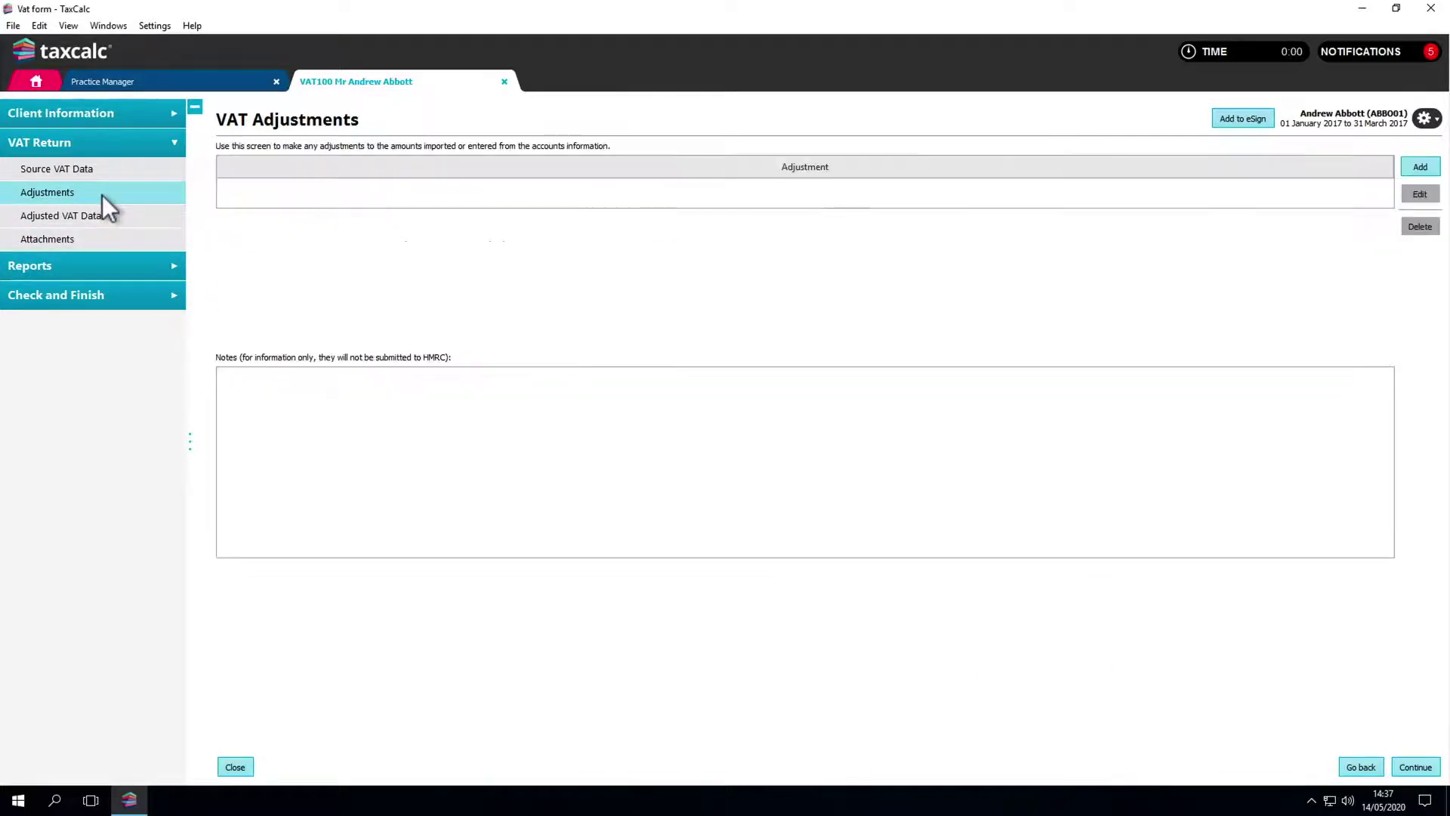
click(1417, 168)
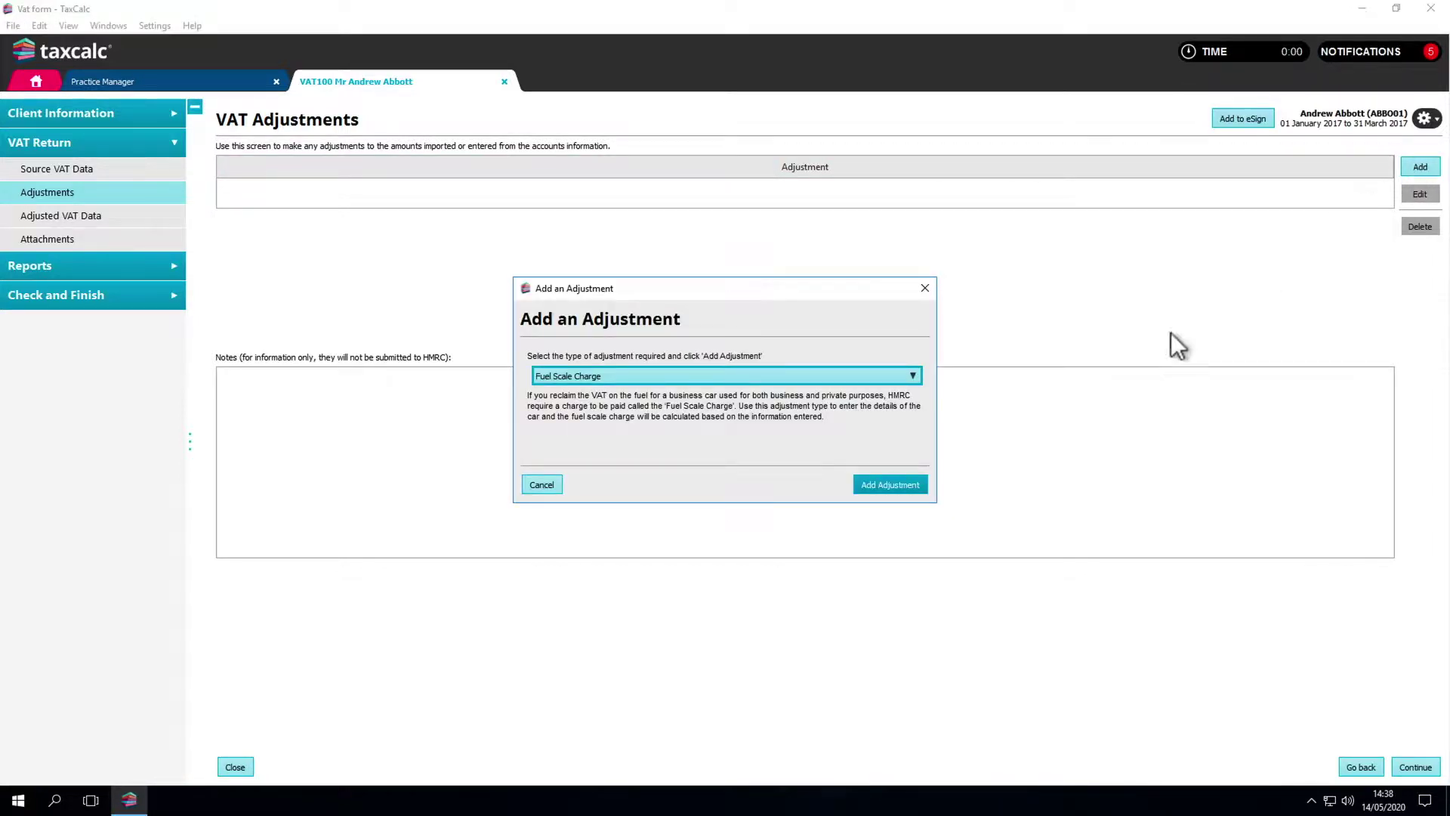
click(914, 376)
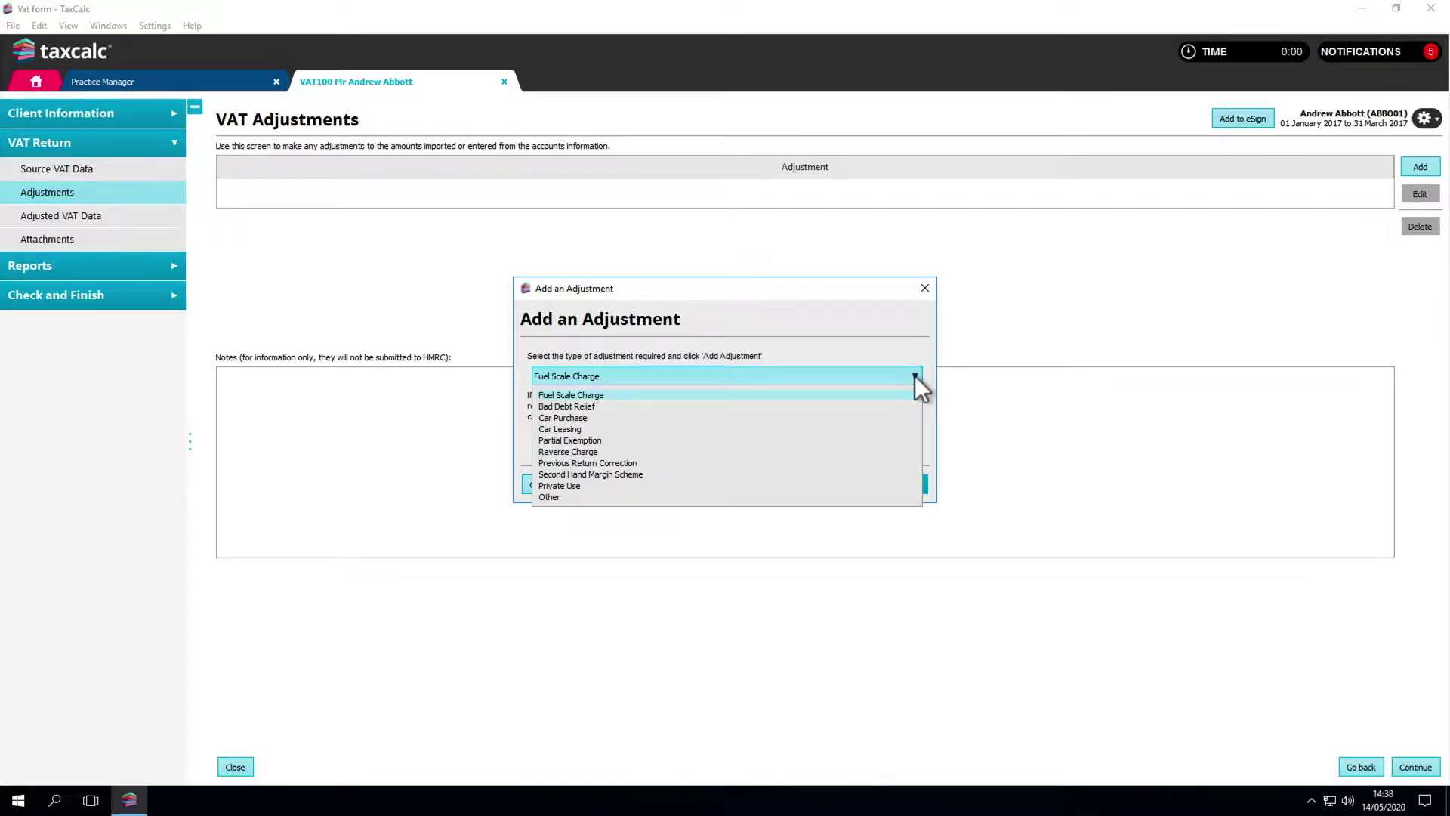
click(889, 498)
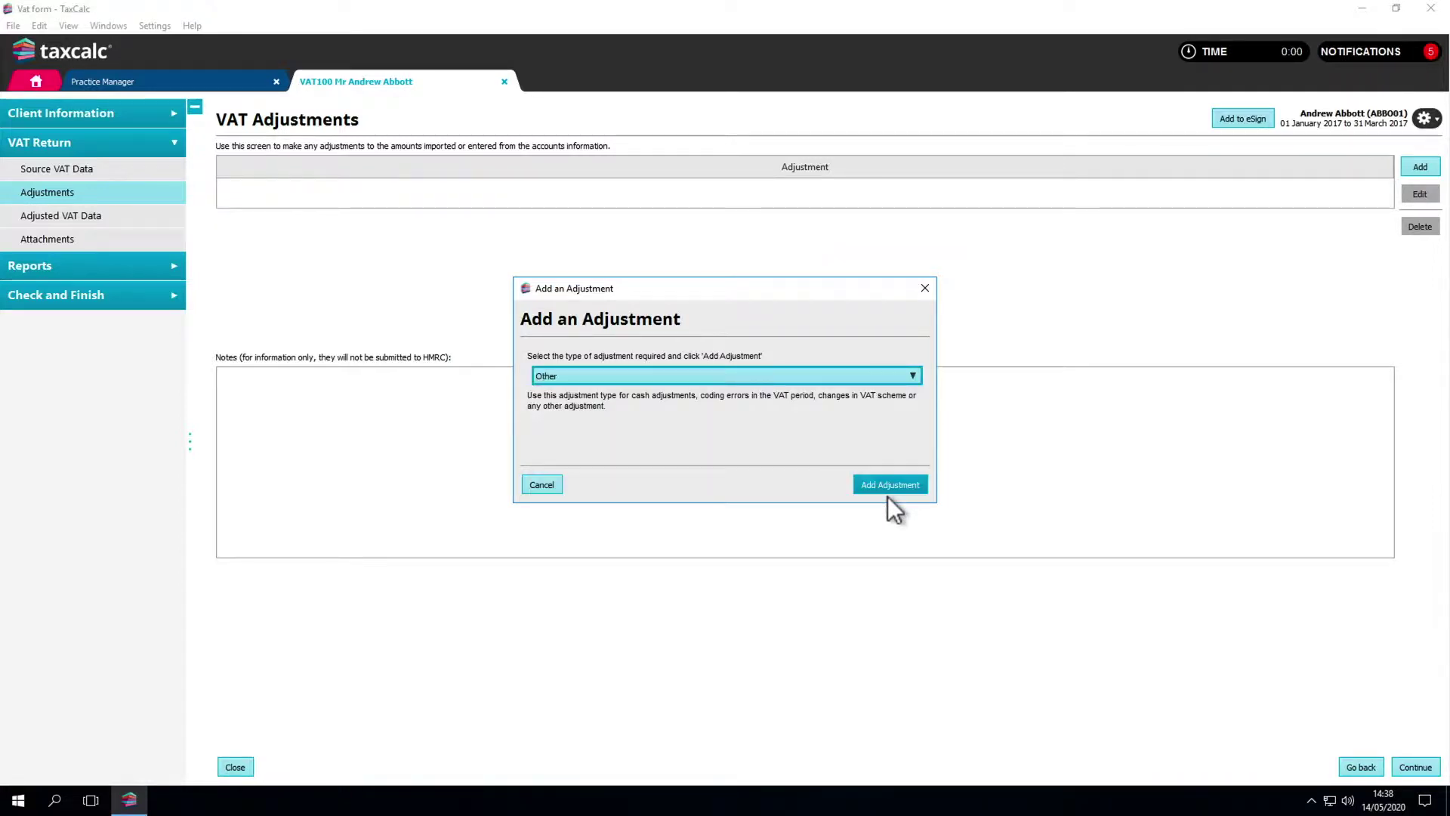
click(886, 485)
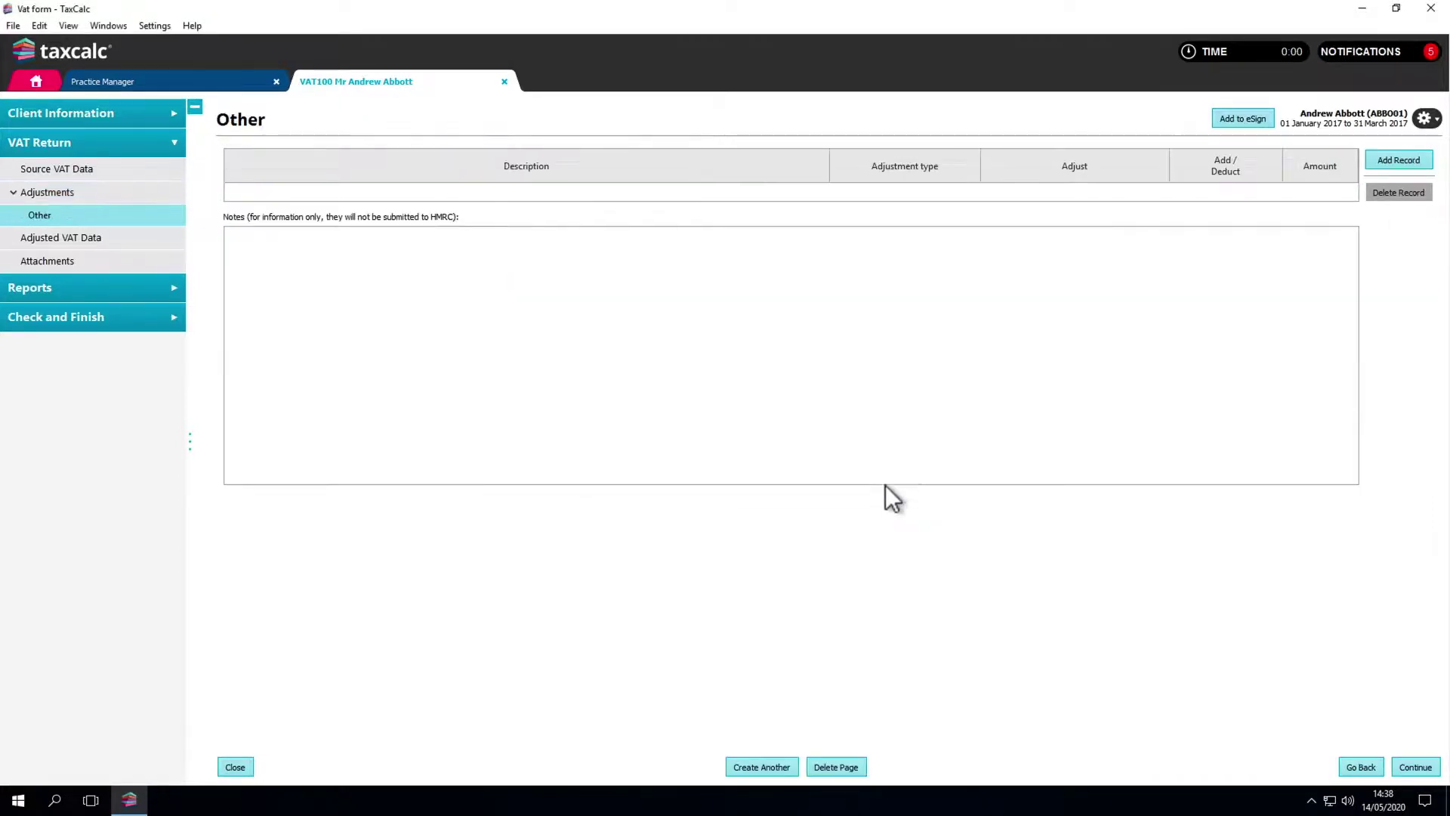
Step: Add a record described 'Sales Adjustment' with type Cash adjustments
click(1381, 164)
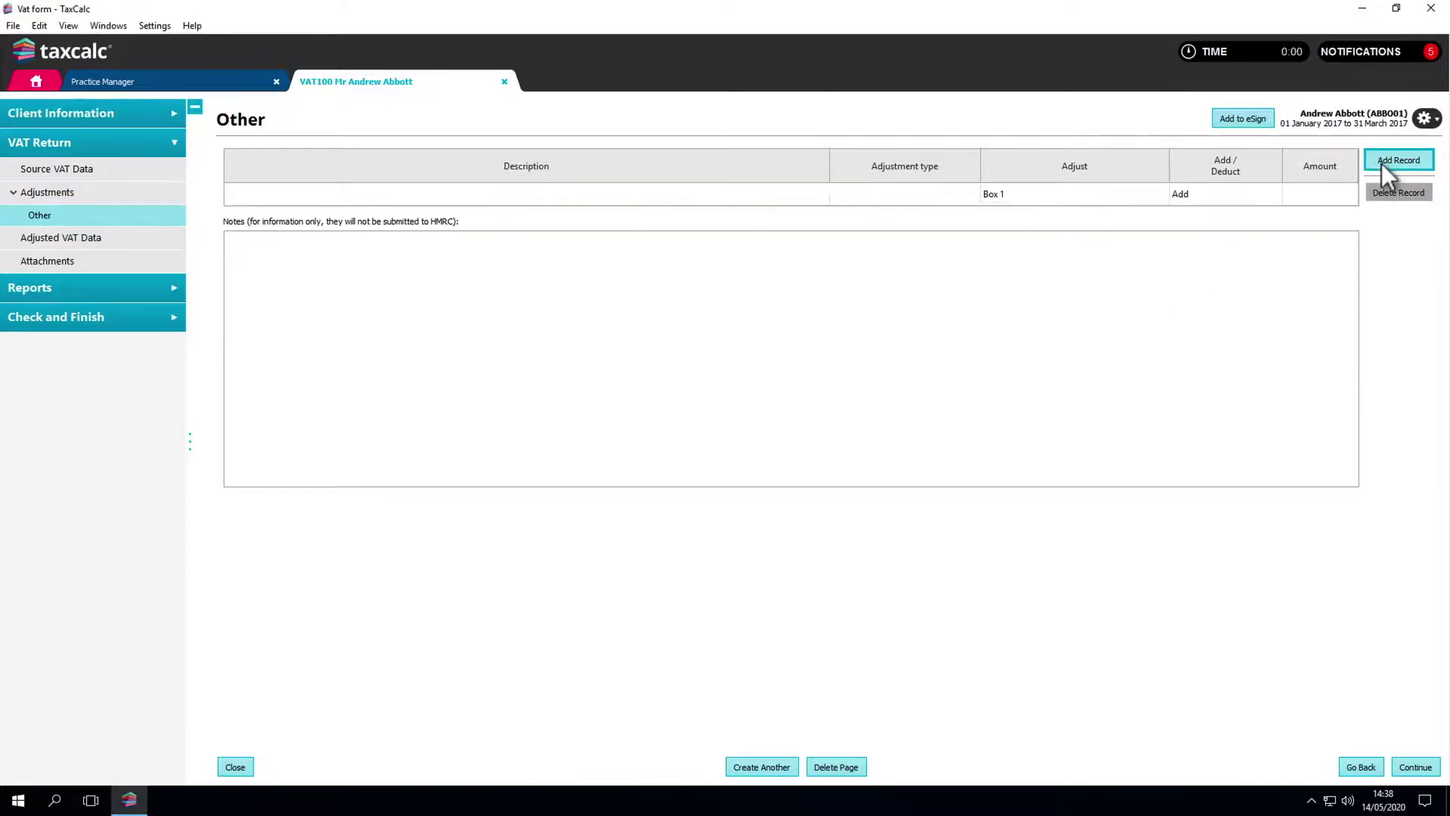
click(789, 197)
text(S)
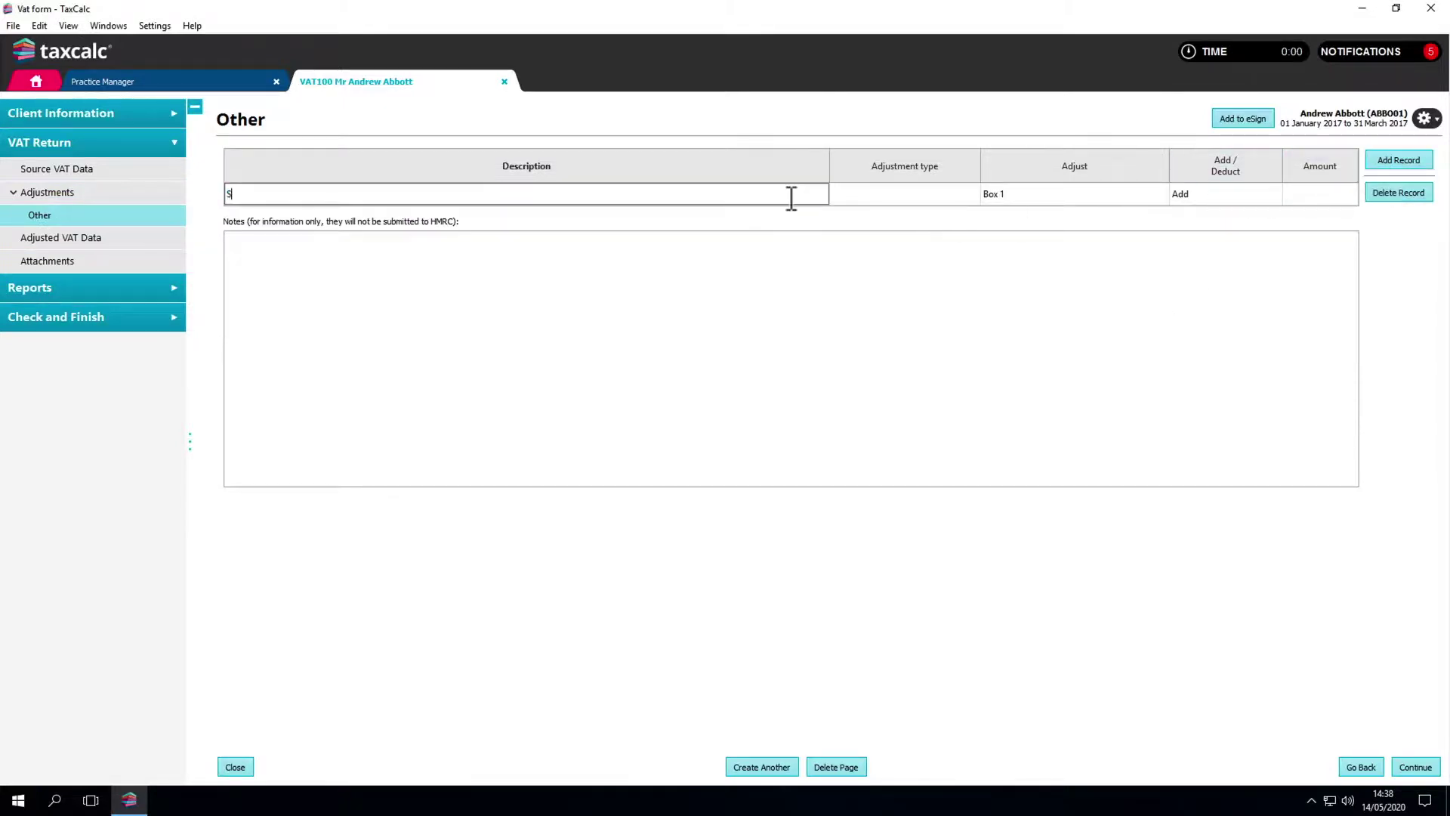
text(ales Adjustment)
click(850, 196)
click(851, 196)
click(850, 216)
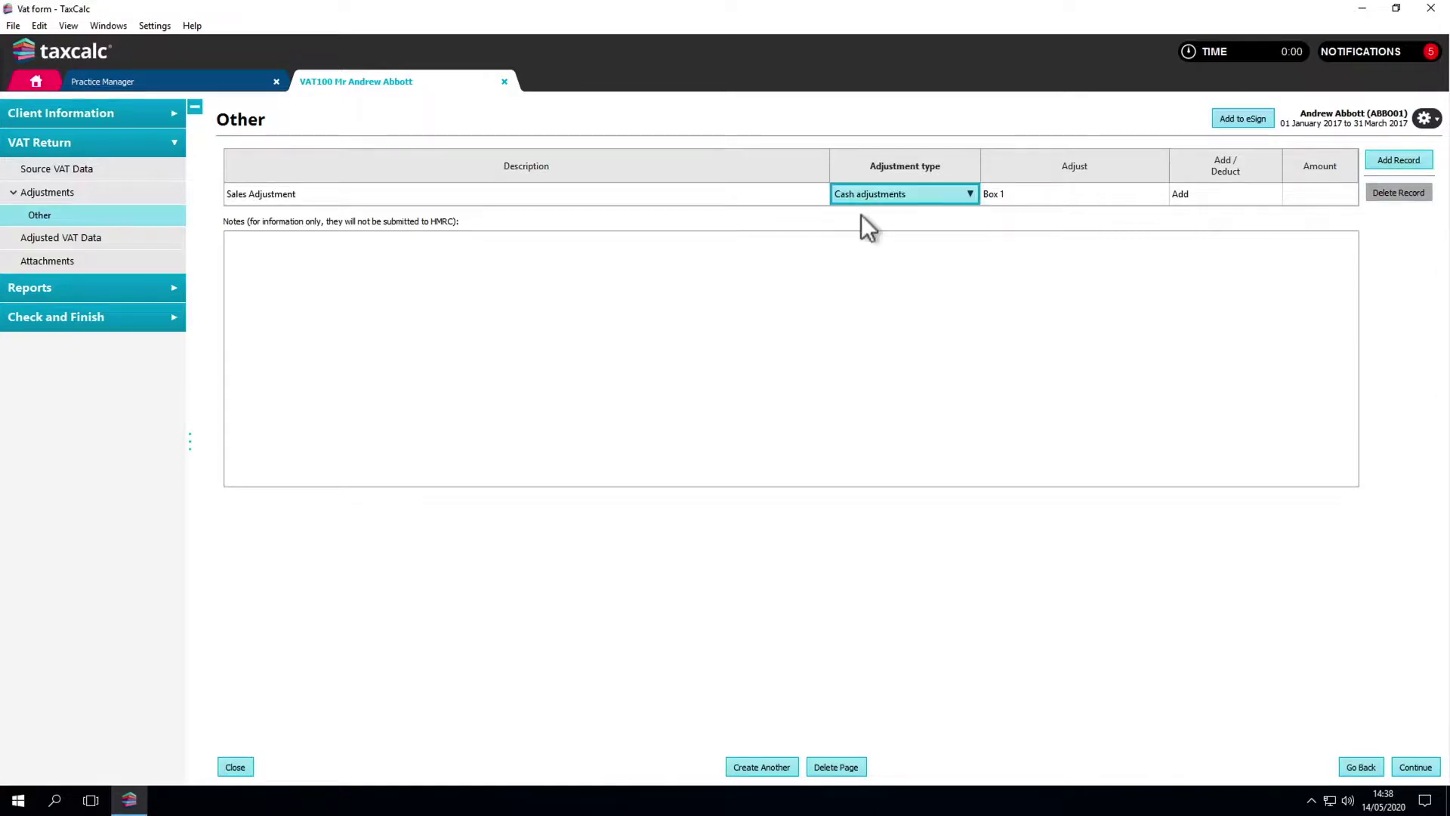
Step: Make the record a 100.00 addition to Box 1, then begin another adjustment
click(1035, 198)
click(1035, 198)
click(1034, 198)
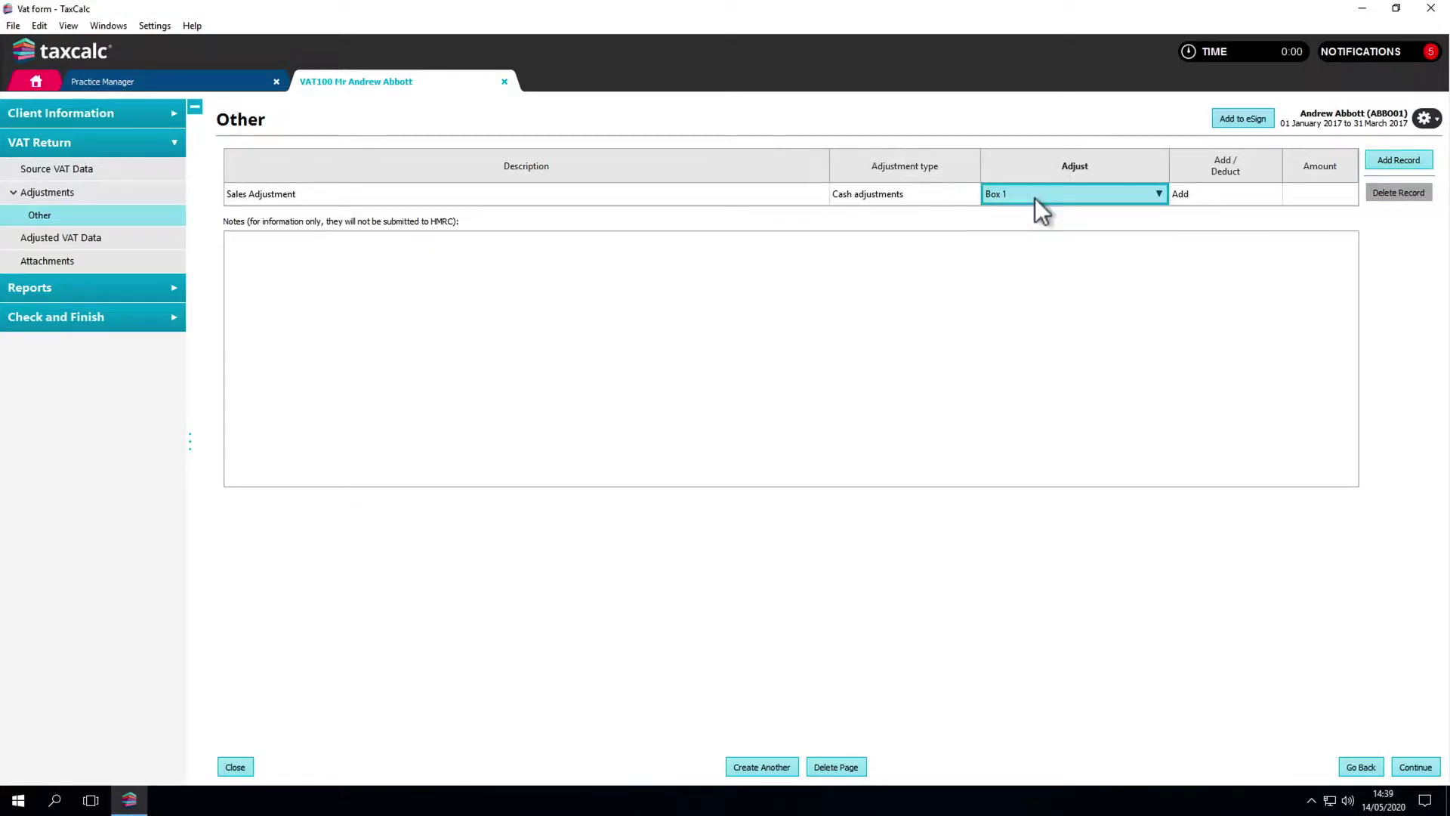
click(1198, 196)
click(1199, 197)
click(1199, 196)
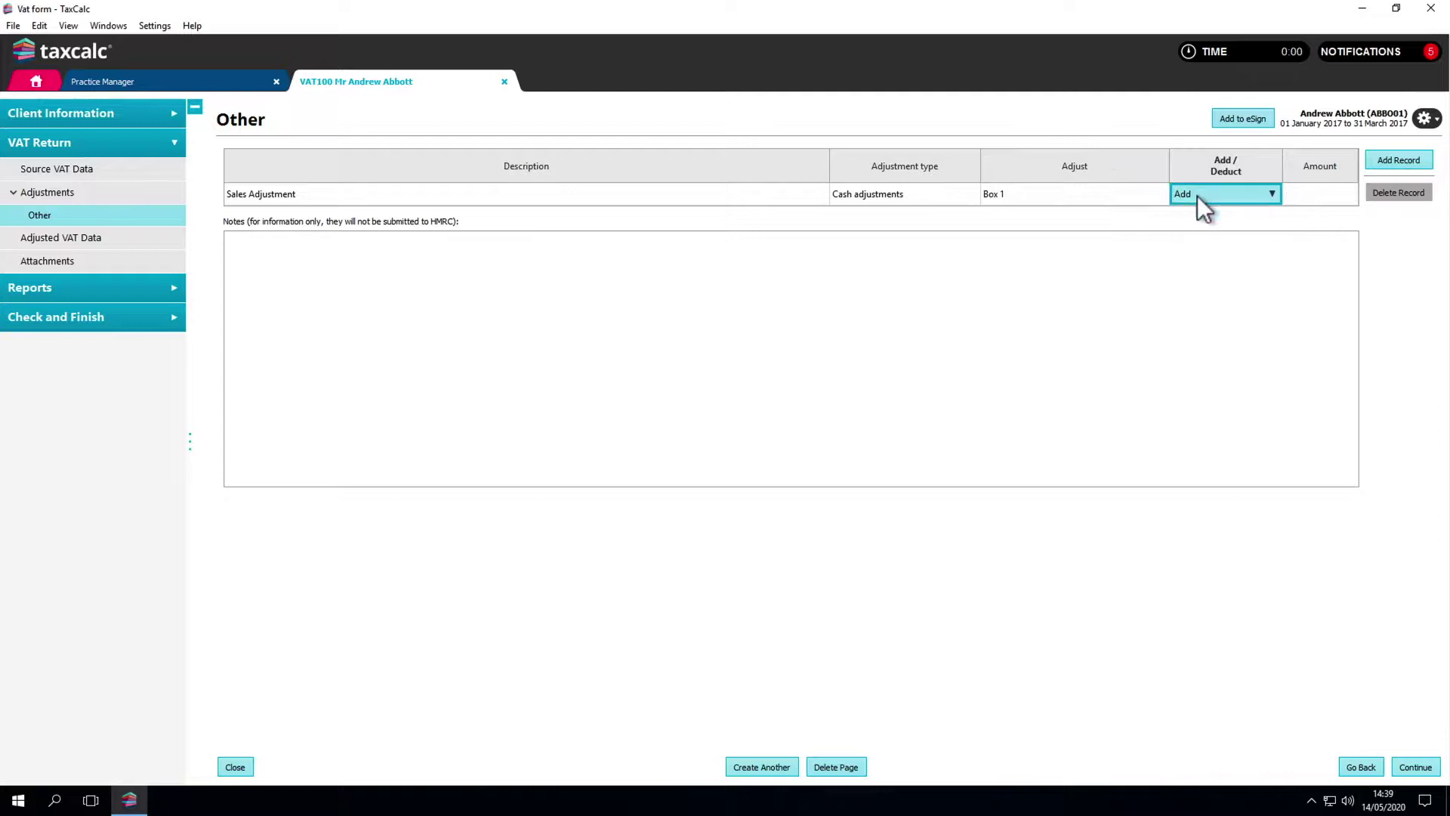
click(1299, 196)
text(100)
click(1294, 215)
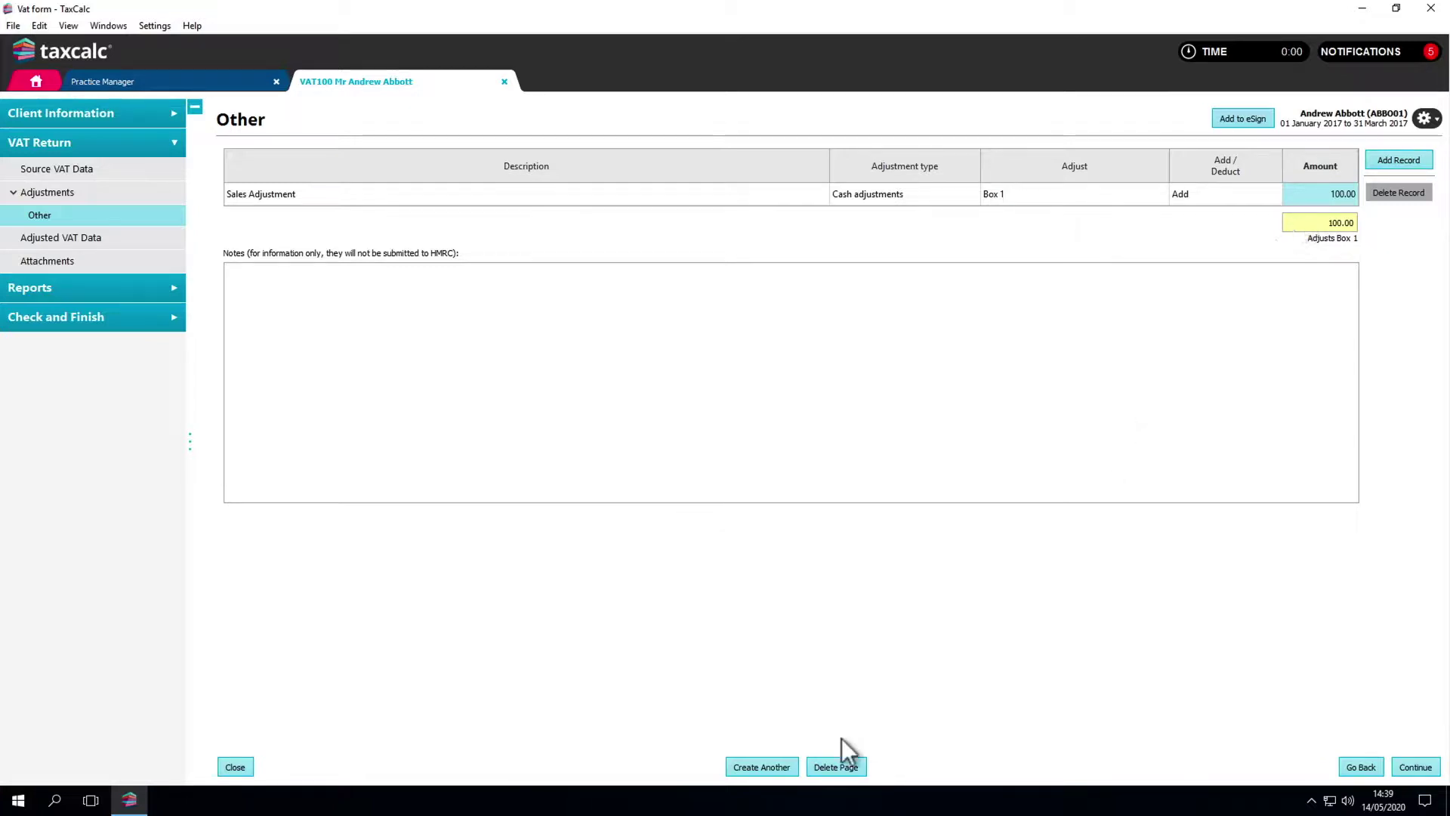
click(787, 764)
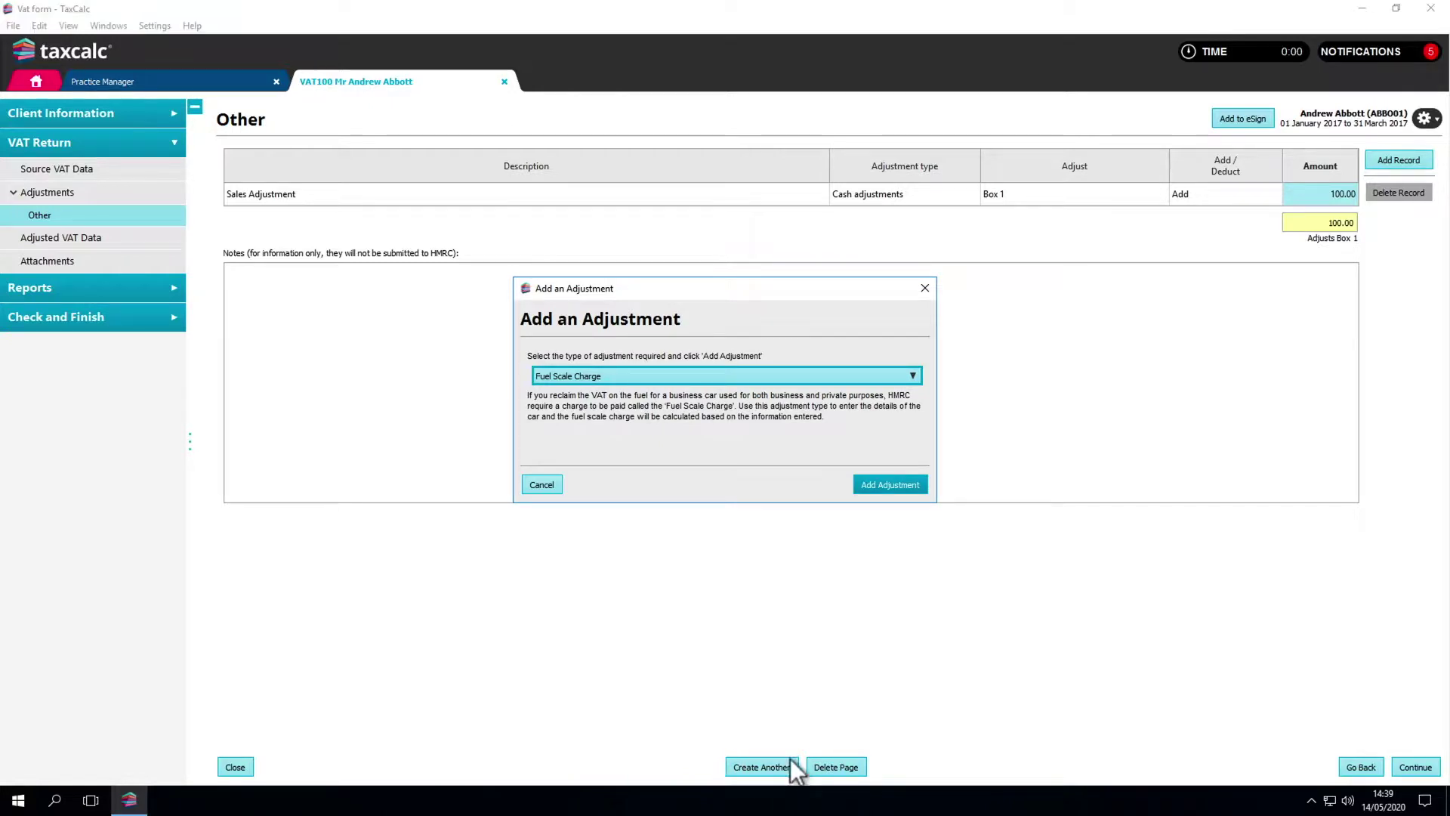
Step: Add a Fuel Scale Charge for the BMW 3 Series, acquired 10/01/2017, CO2 band 120 or less
click(882, 486)
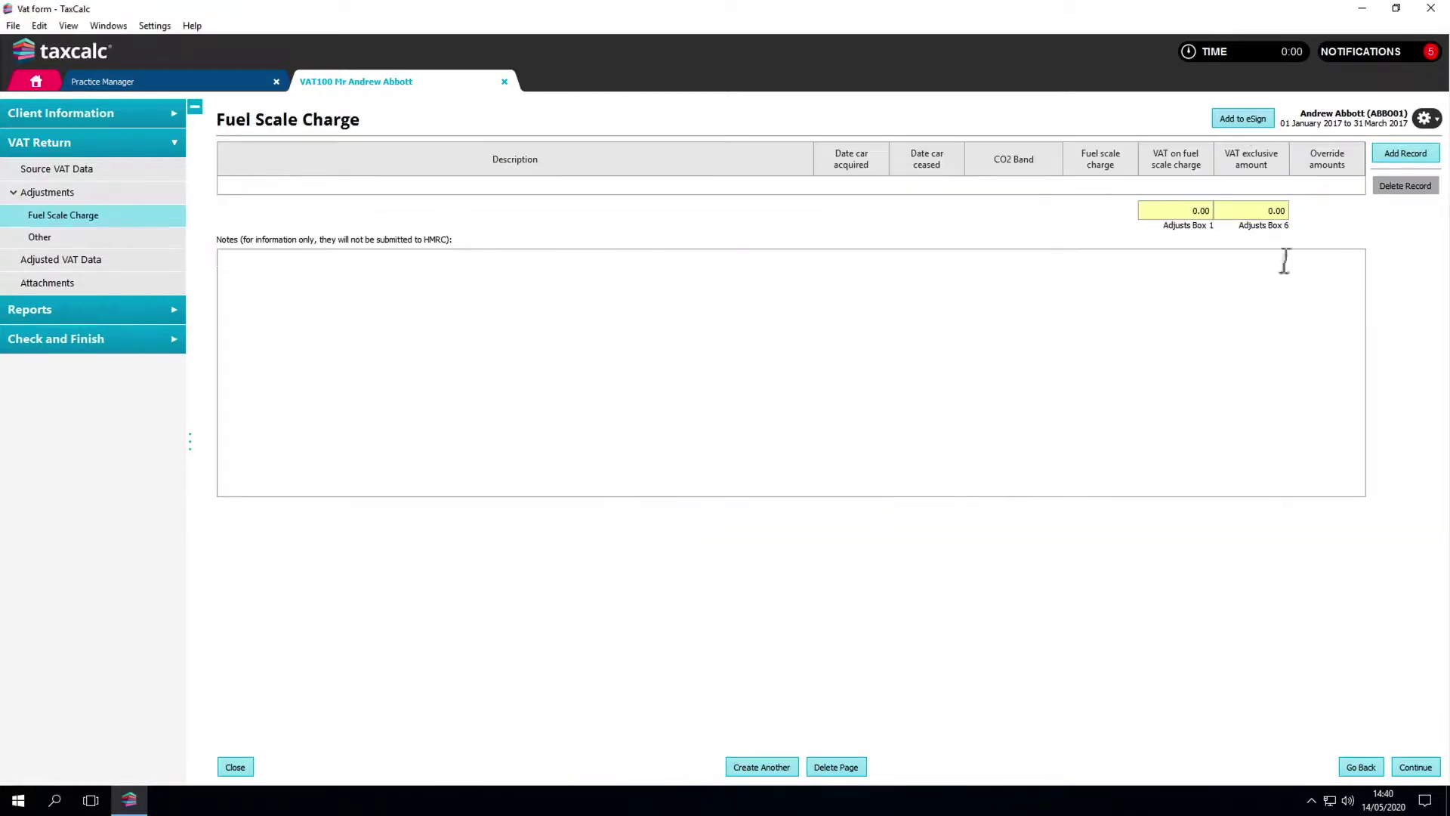
click(1392, 157)
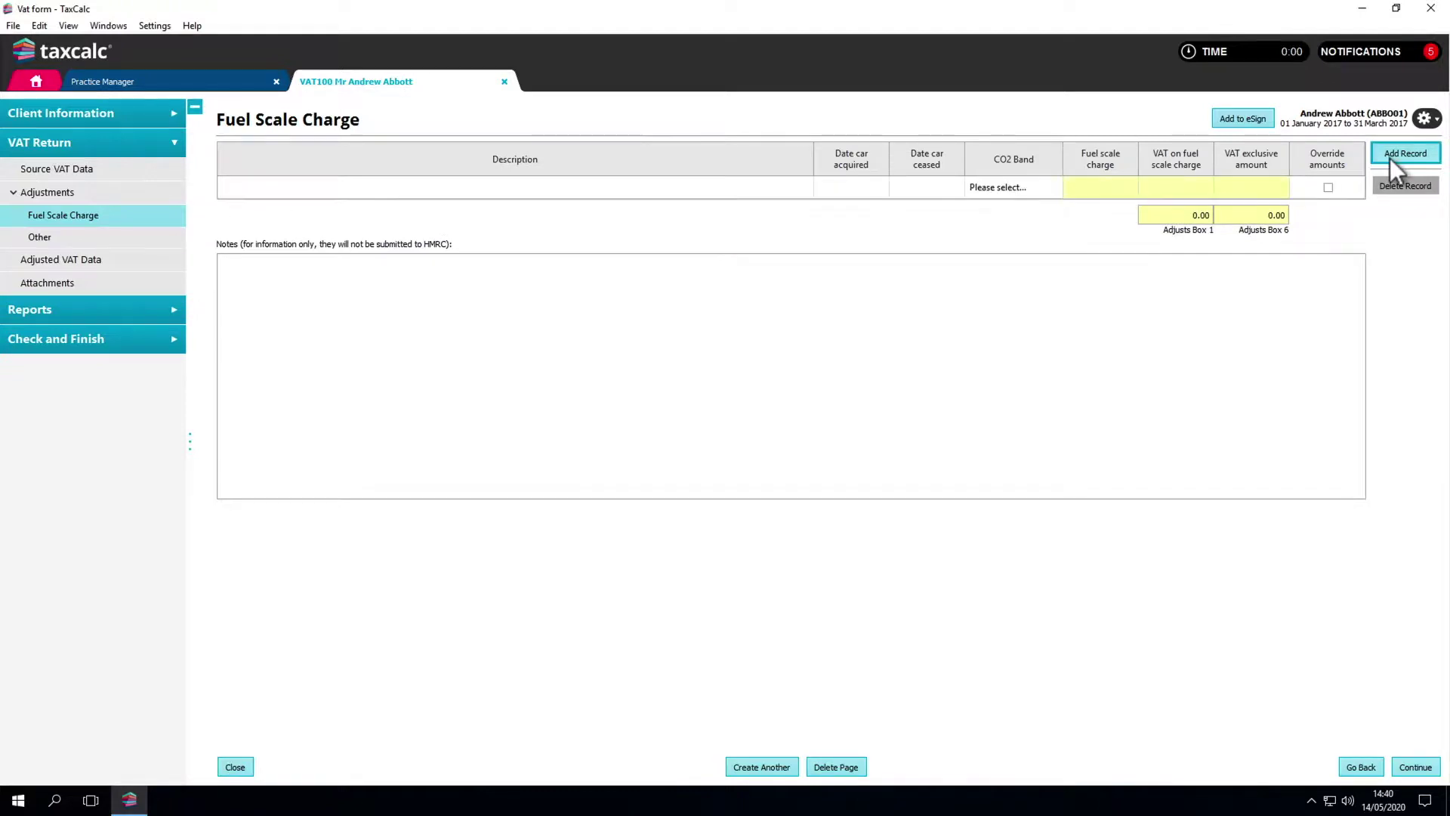
click(767, 189)
text(BMW 3 Series)
click(822, 188)
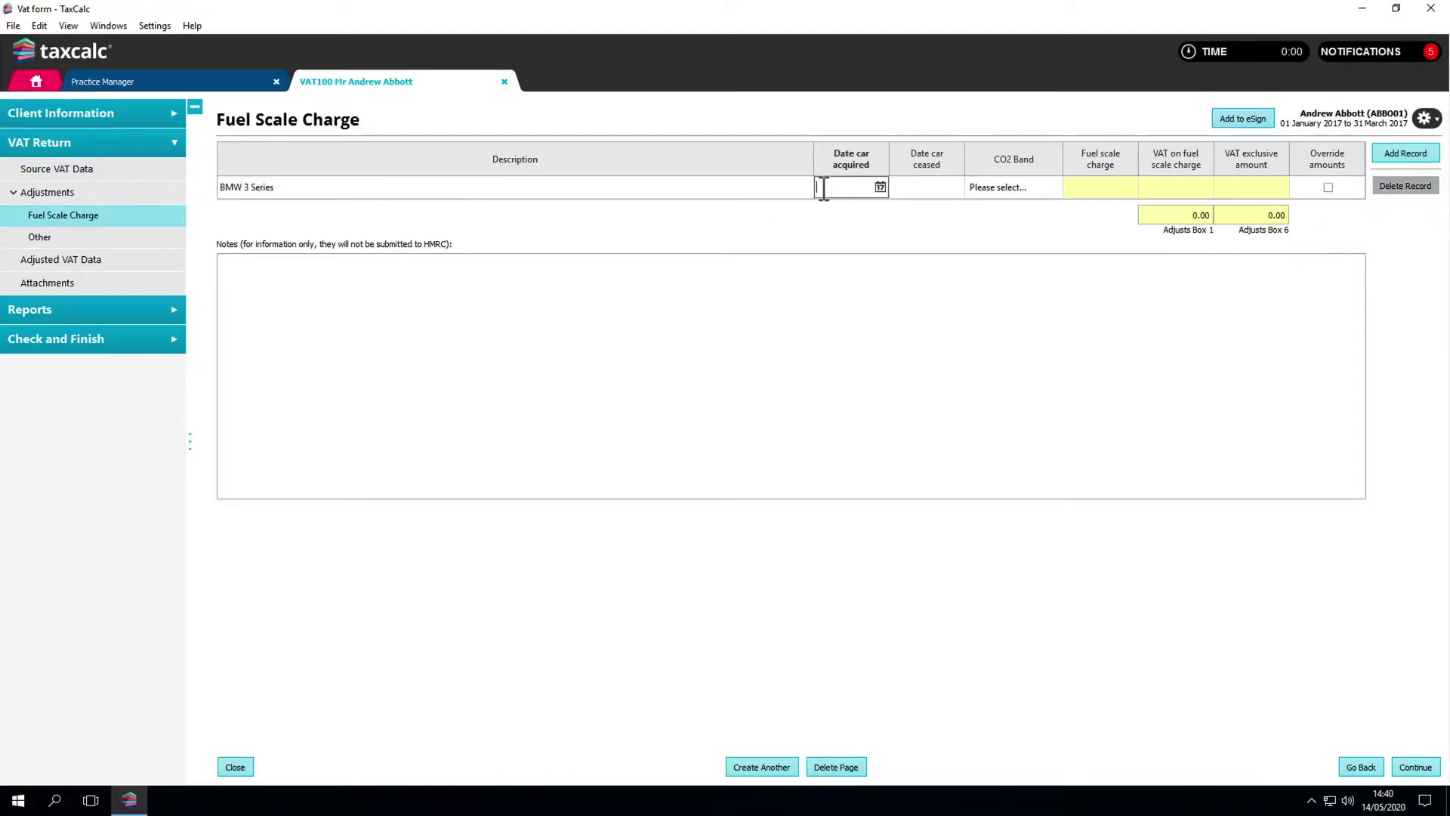
text(100117)
click(972, 192)
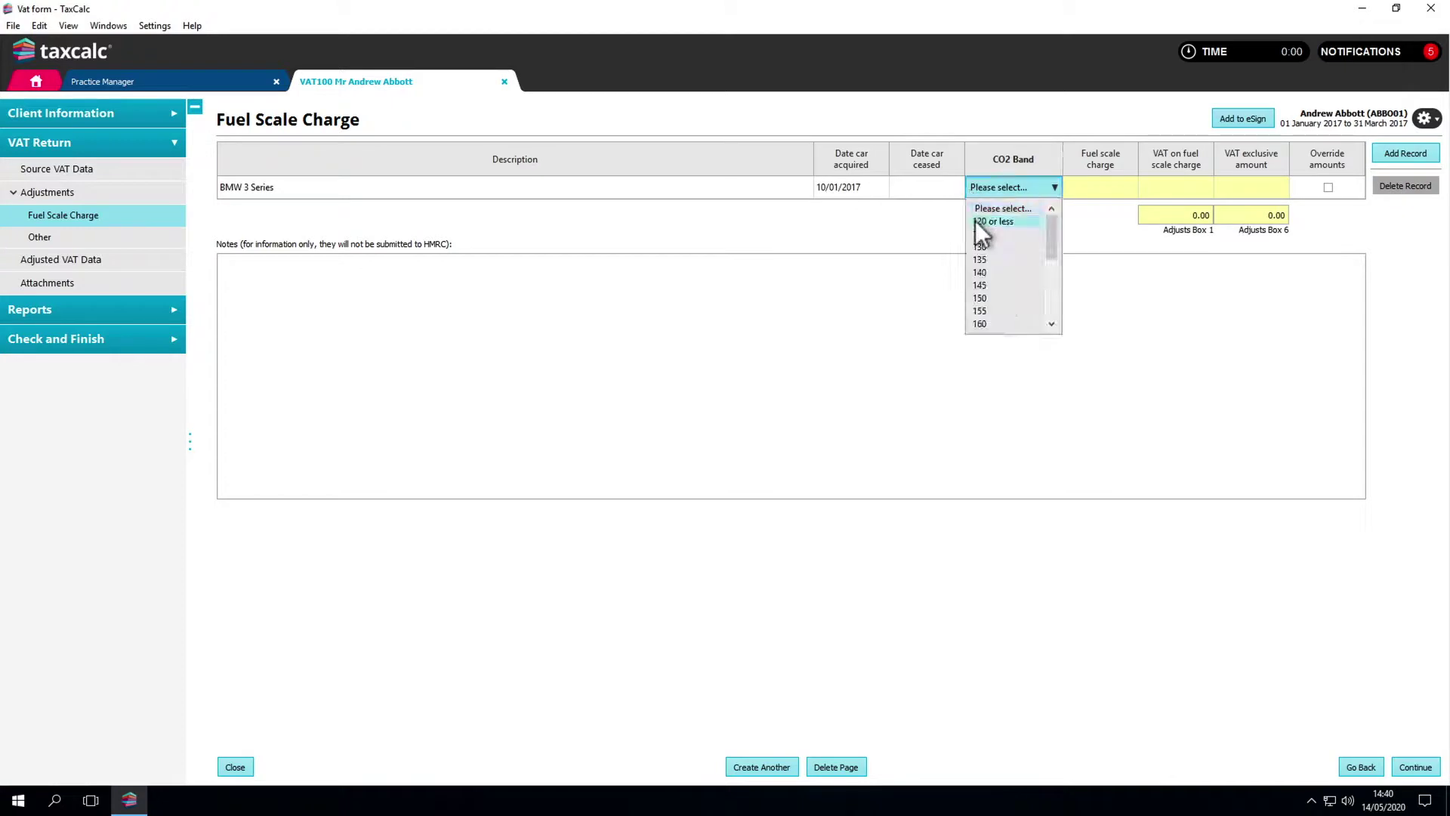
click(976, 221)
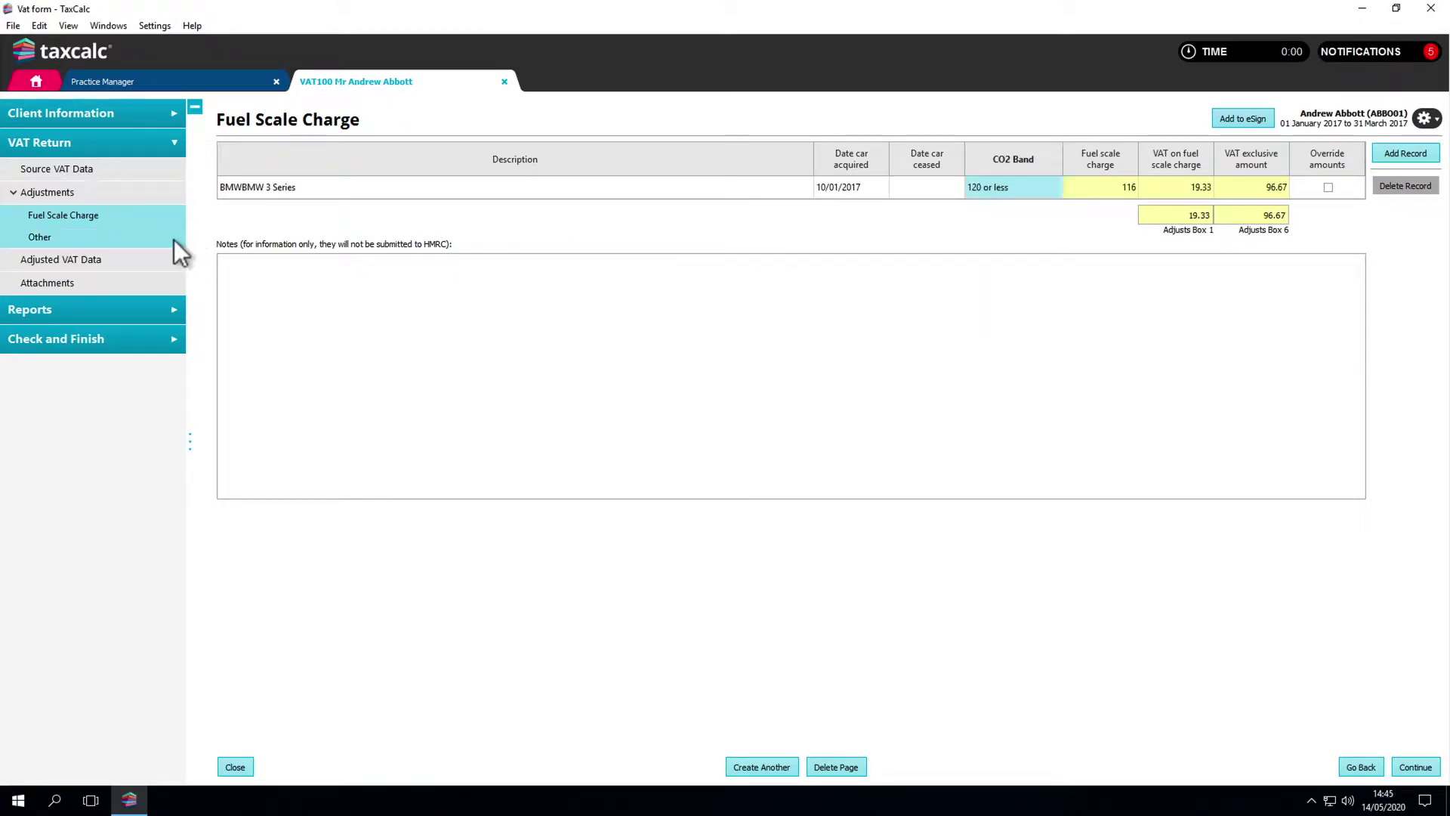
click(156, 192)
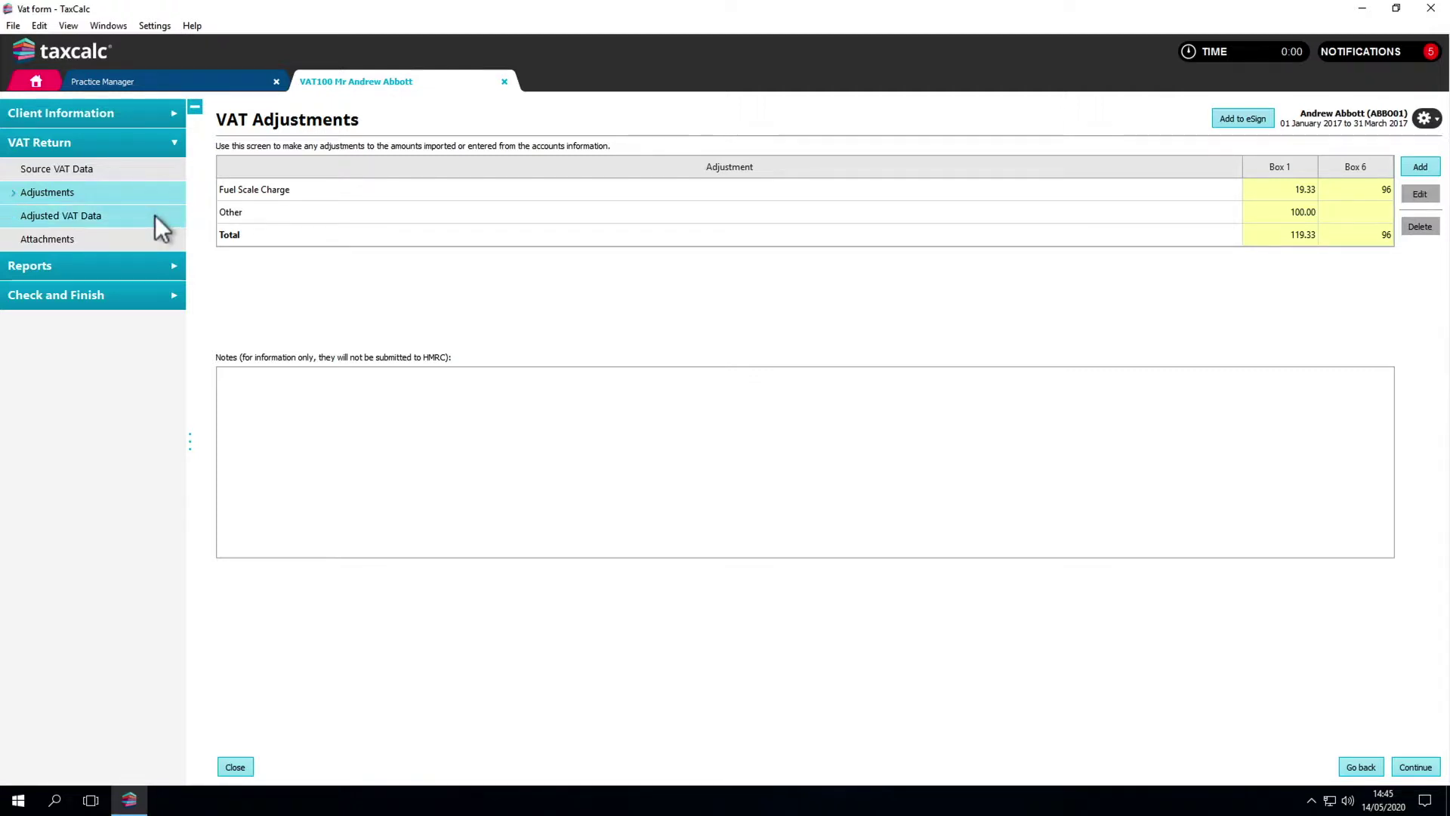
Step: Review the adjusted VAT figures: Box 1 10,741.61, Box 5 net VAT 7,551.28, Box 6 53,307
click(156, 216)
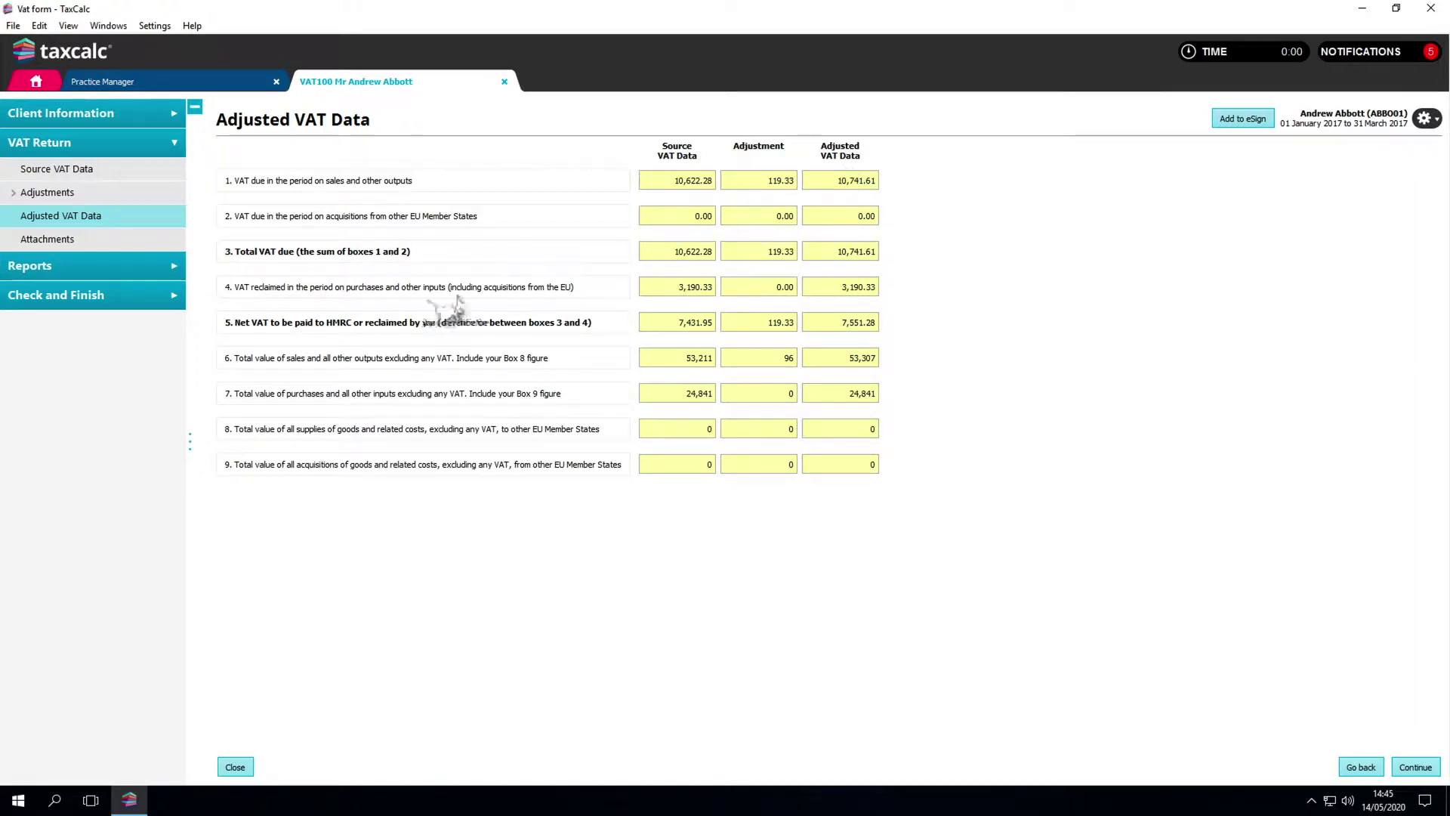
Step: Accept the declaration and file the return live to HMRC; the 14/05/2020 submission shows Failed
click(166, 302)
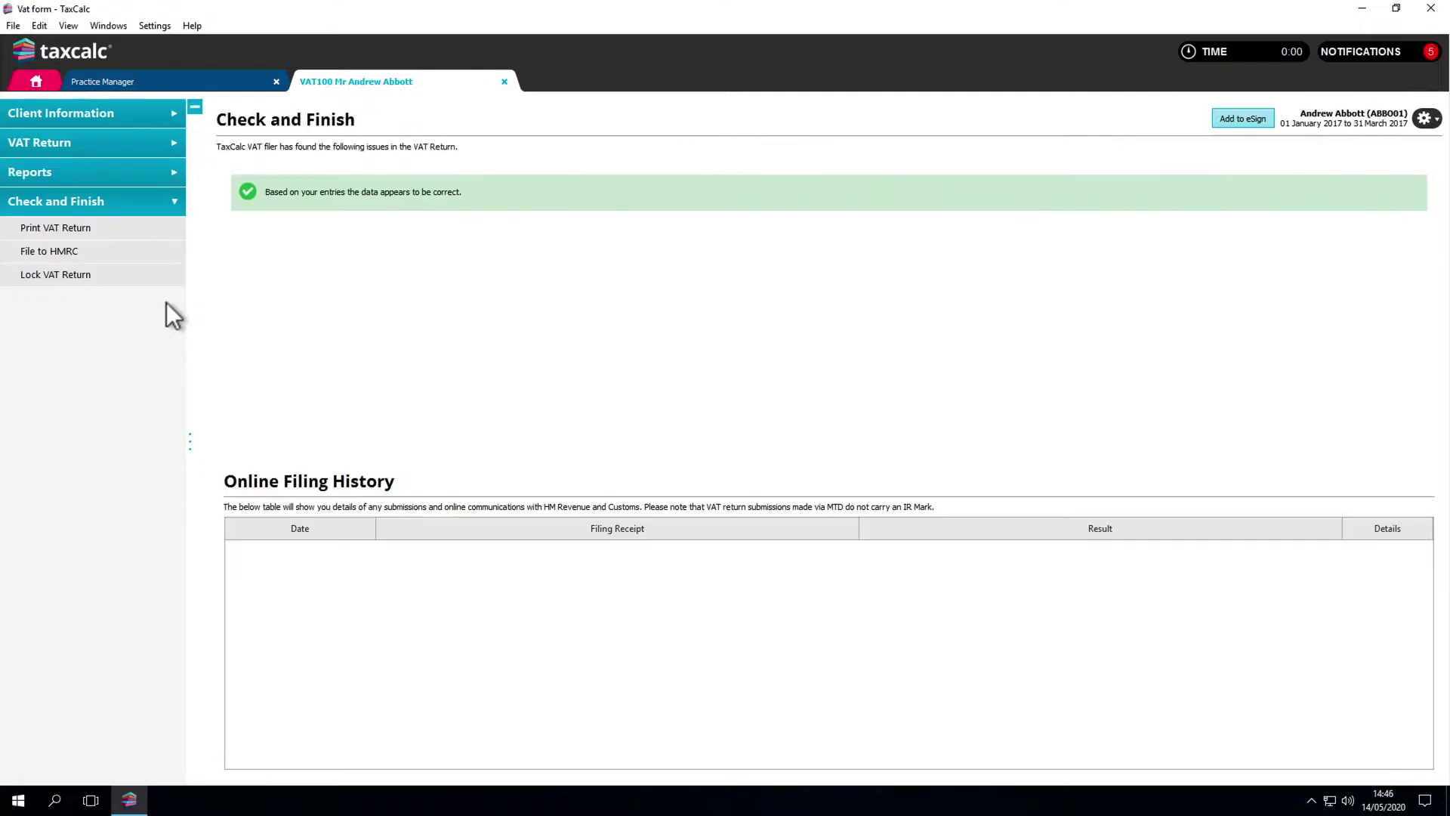
click(145, 251)
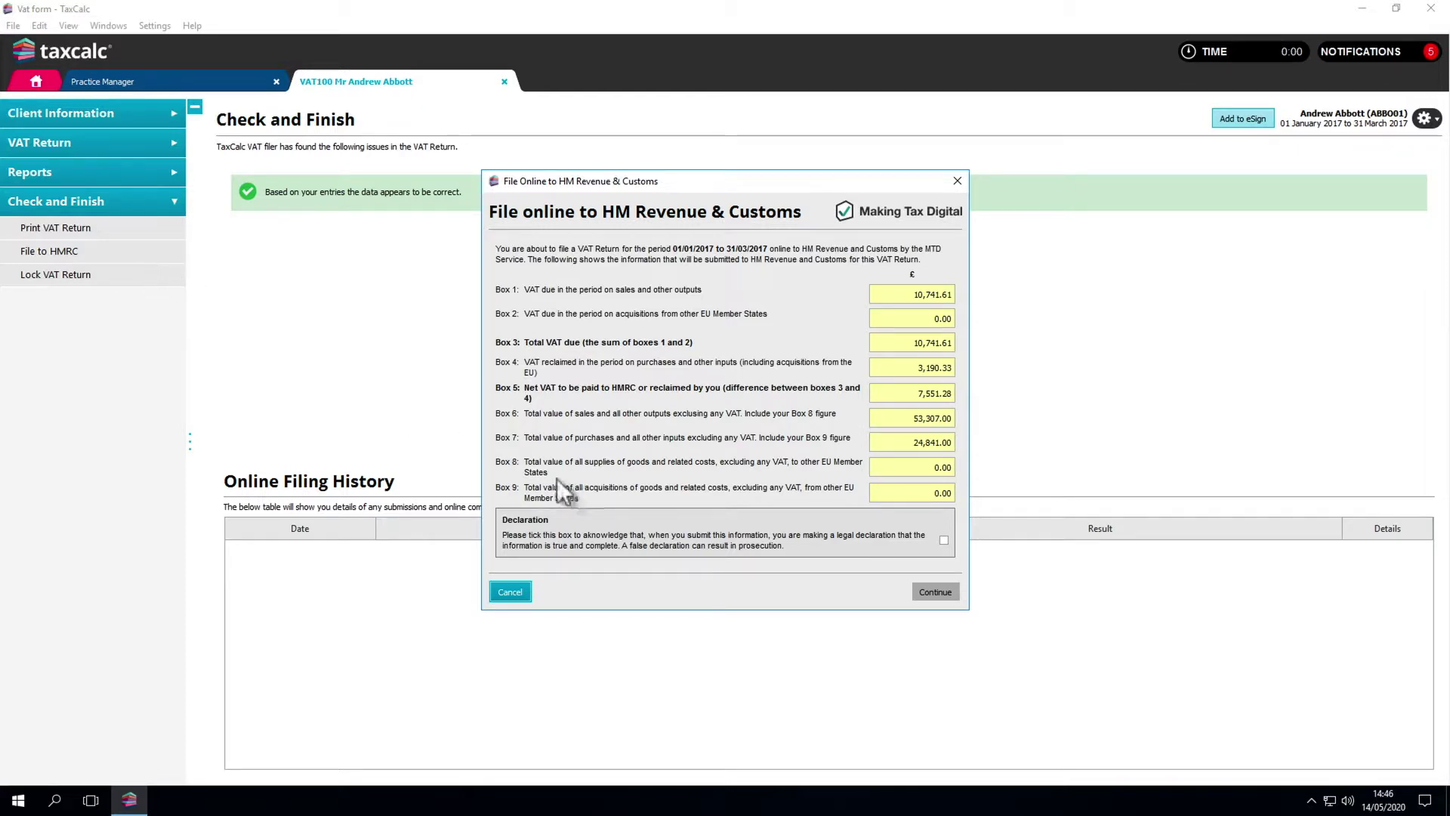
click(943, 541)
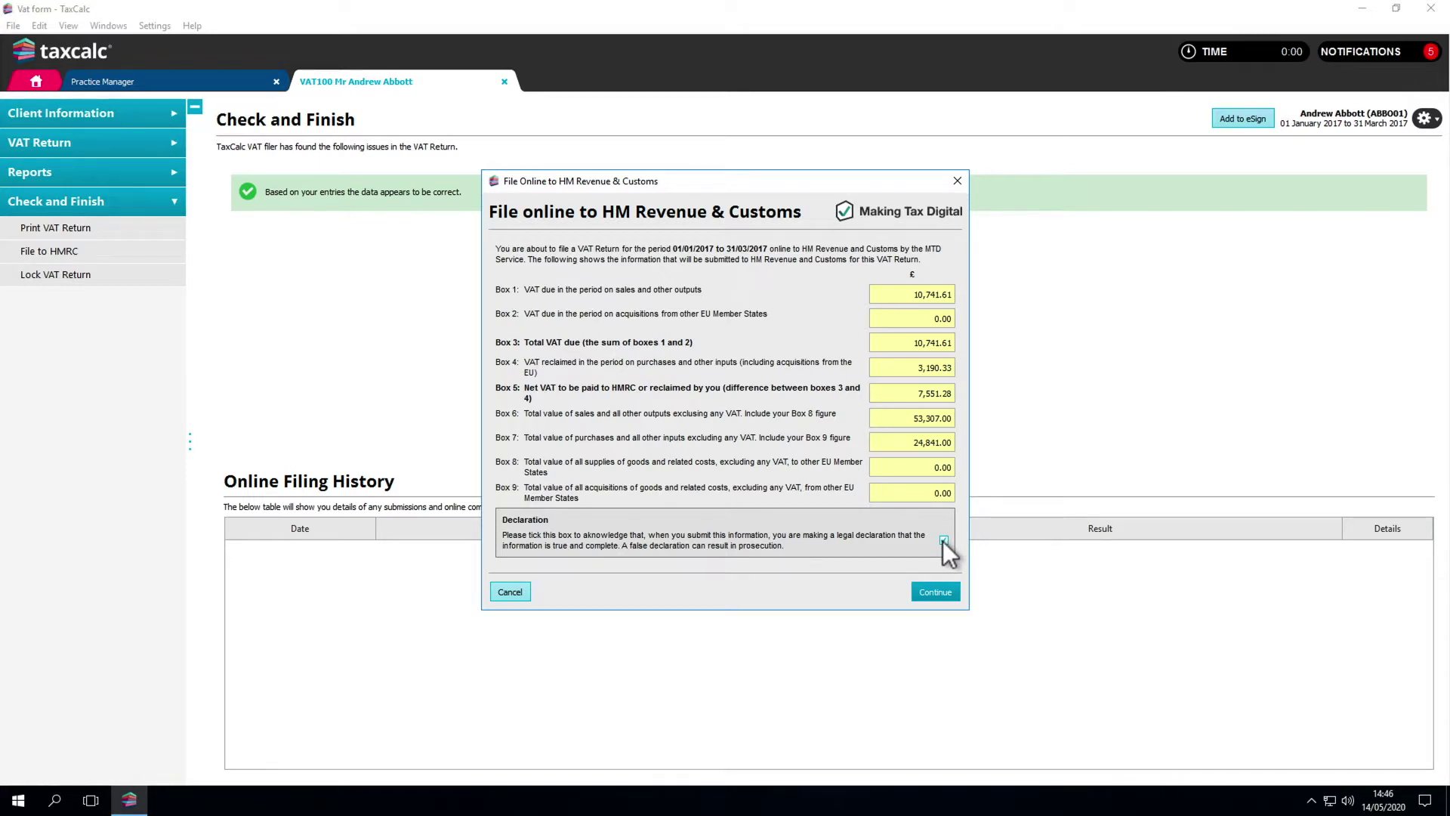
click(937, 591)
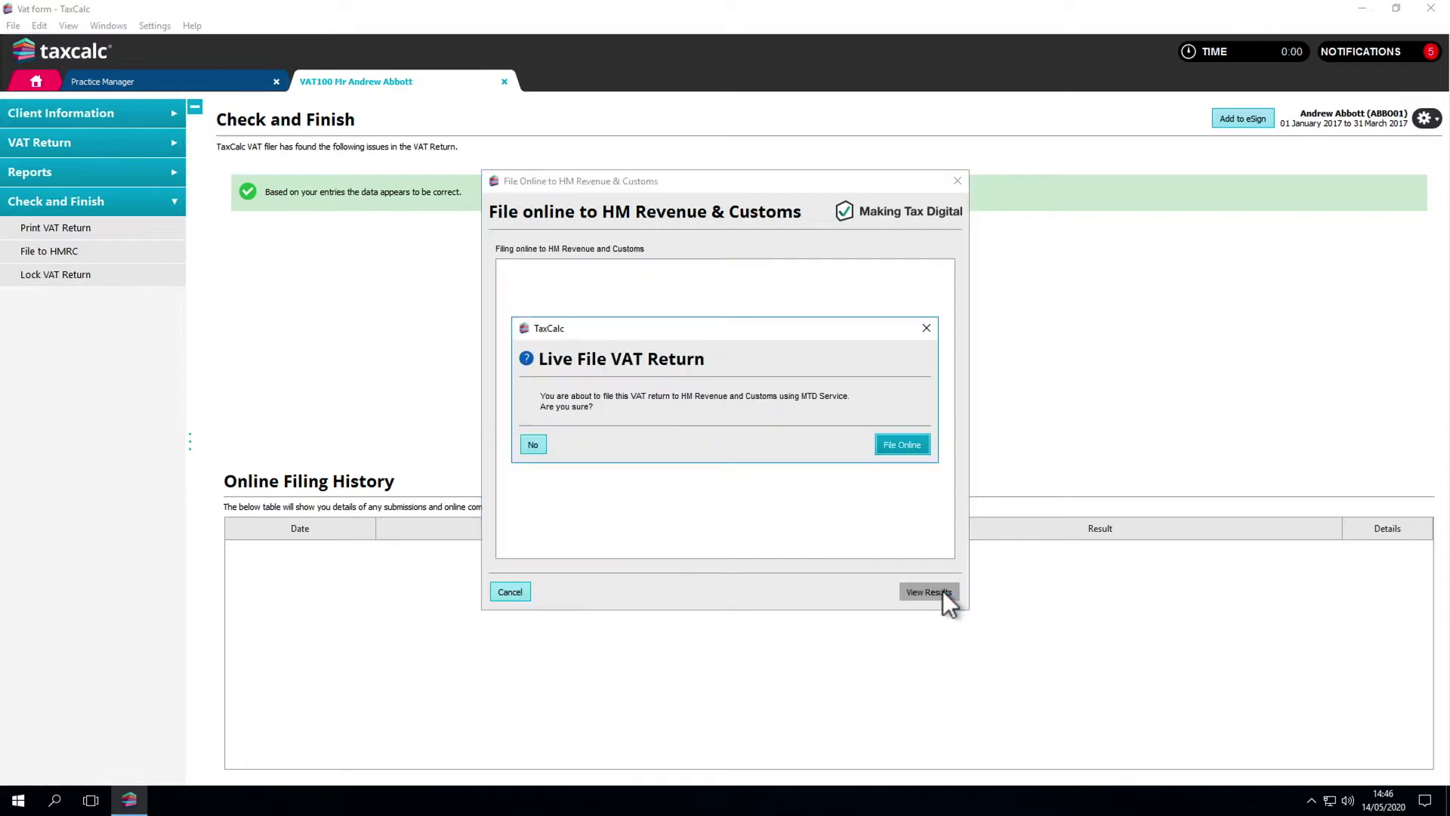
click(900, 450)
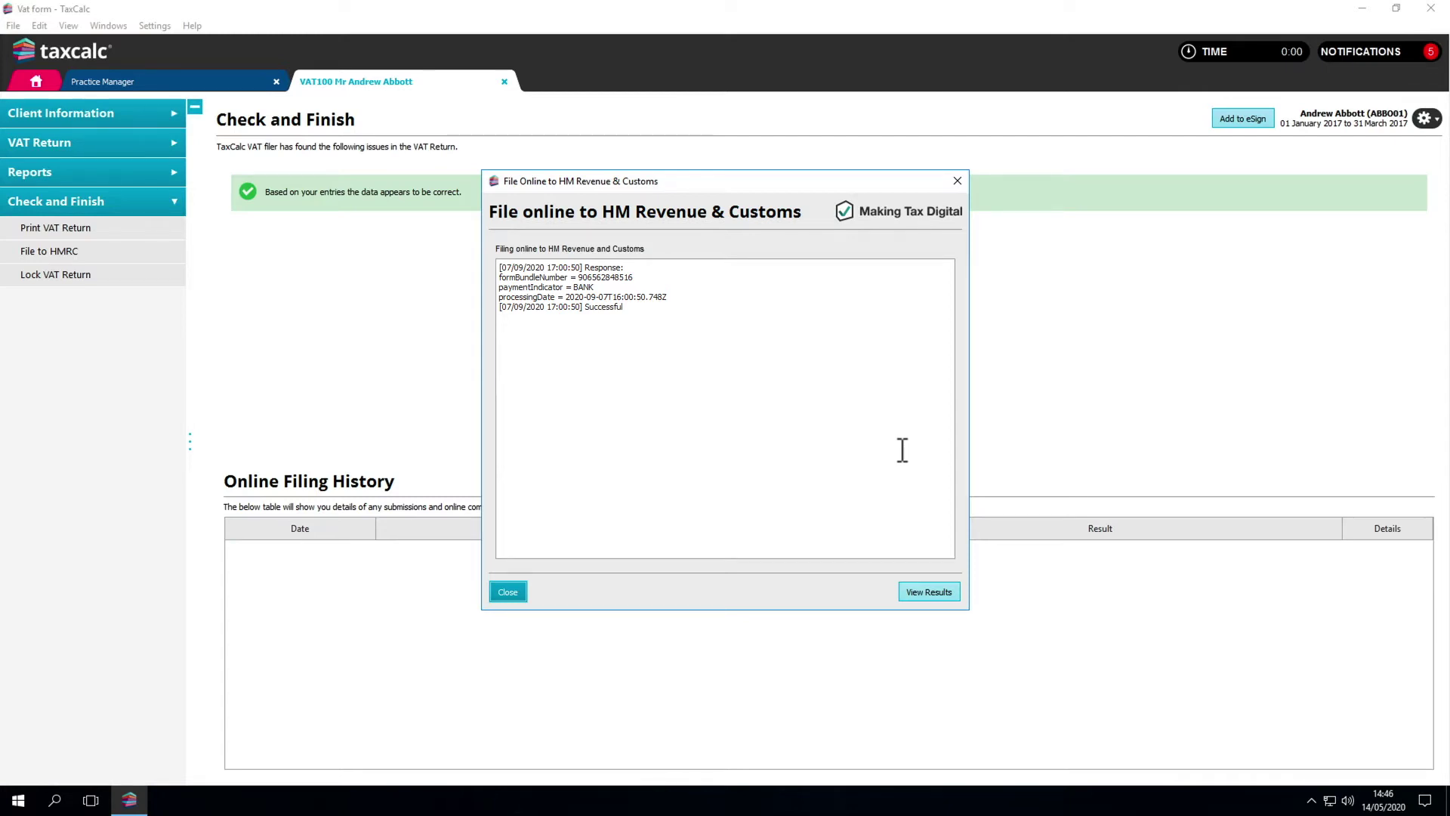
key(Return)
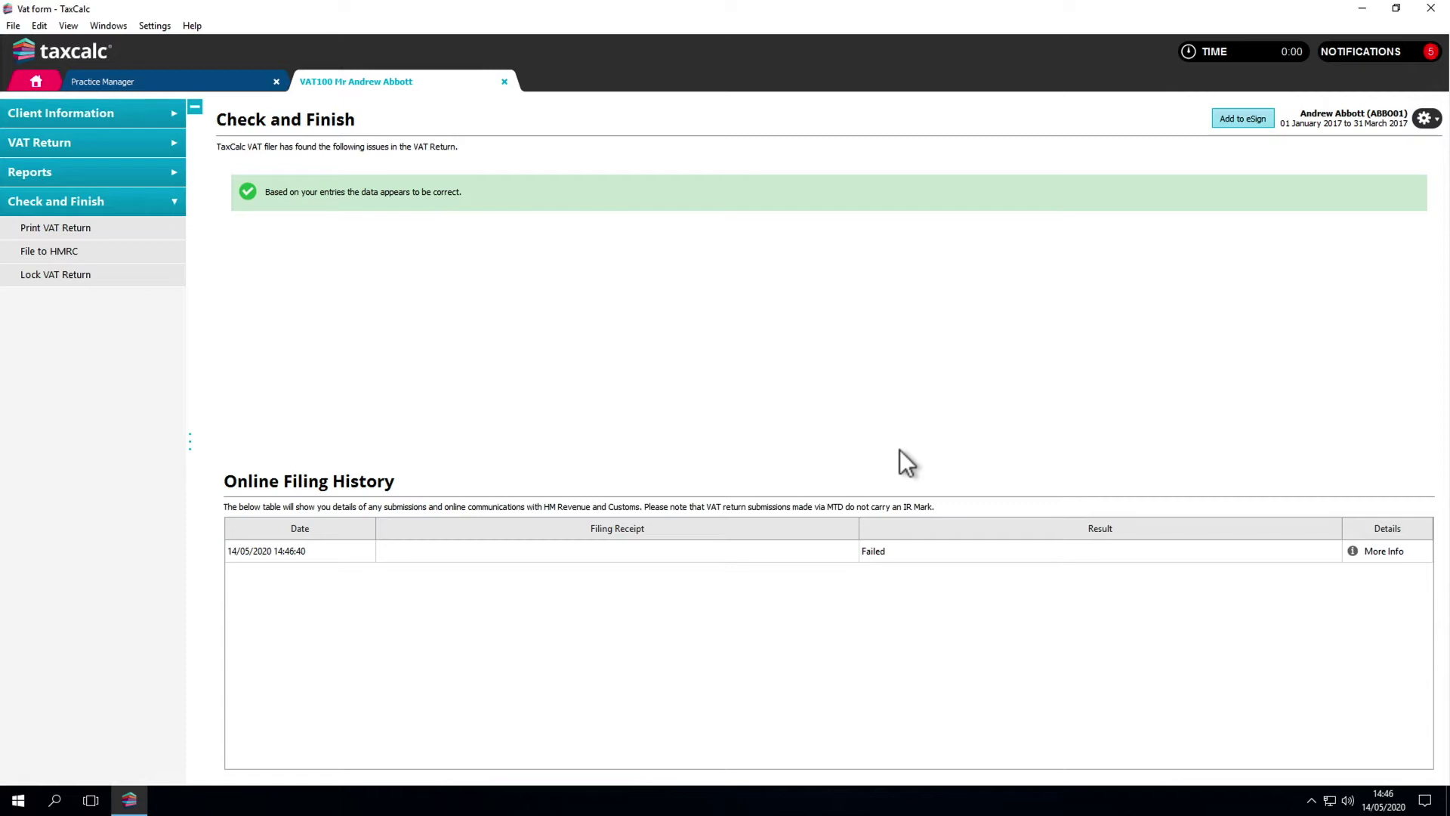